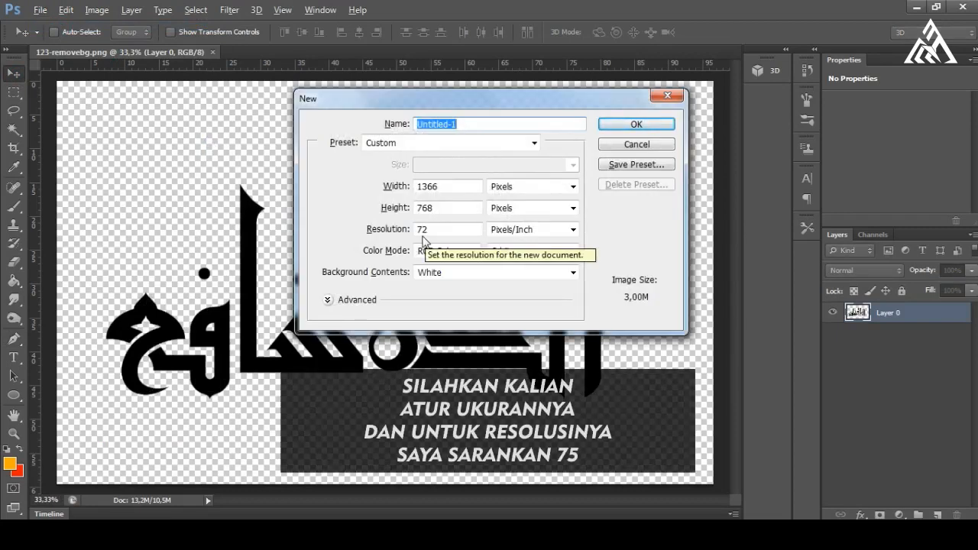
Step: Create the white 1366 × 768 pixel document and copy the calligraphy from 123-removebg.png into it, closing the source file
{"action": "left_click_drag", "start_coordinate": [417, 230], "coordinate": [442, 229]}
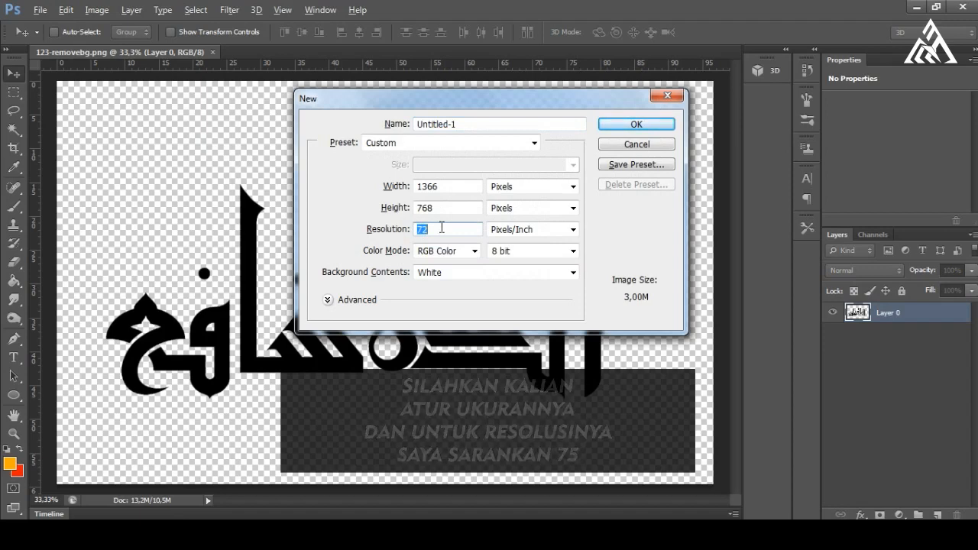
{"action": "left_click", "coordinate": [652, 128]}
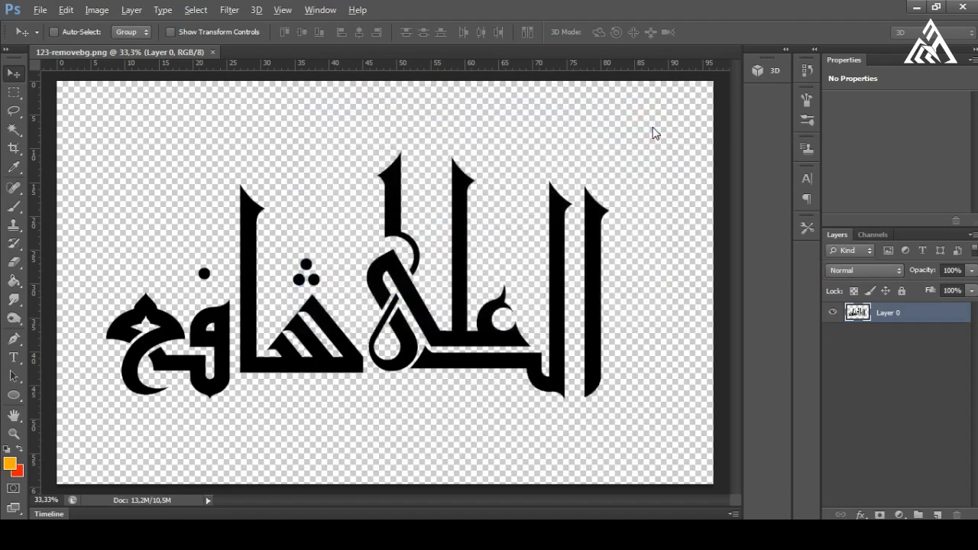
{"action": "left_click", "coordinate": [185, 52]}
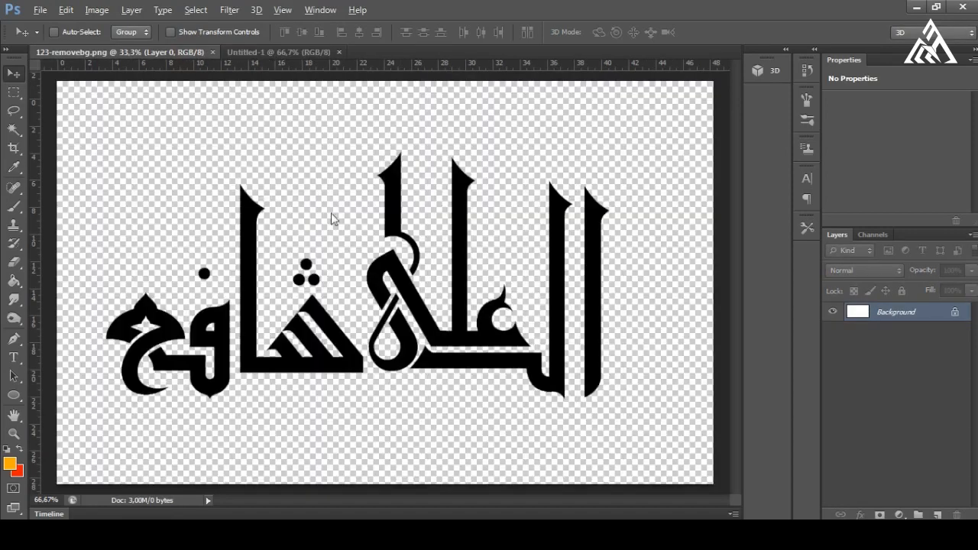
{"action": "left_click_drag", "start_coordinate": [348, 233], "coordinate": [329, 264]}
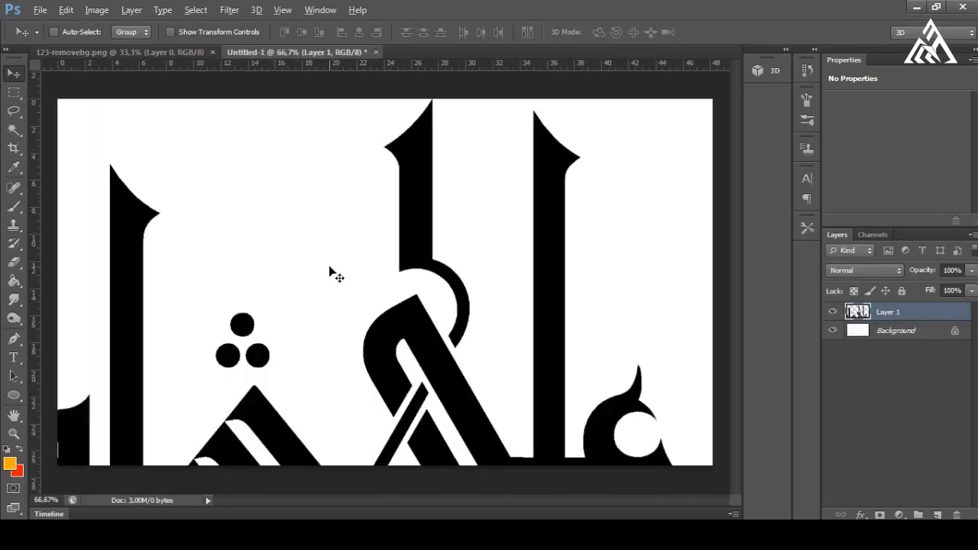
{"action": "left_click", "coordinate": [212, 52]}
Step: Scale the calligraphy layer down to about 41% and move it to roughly the middle of the canvas
{"action": "key", "text": "ctrl+t"}
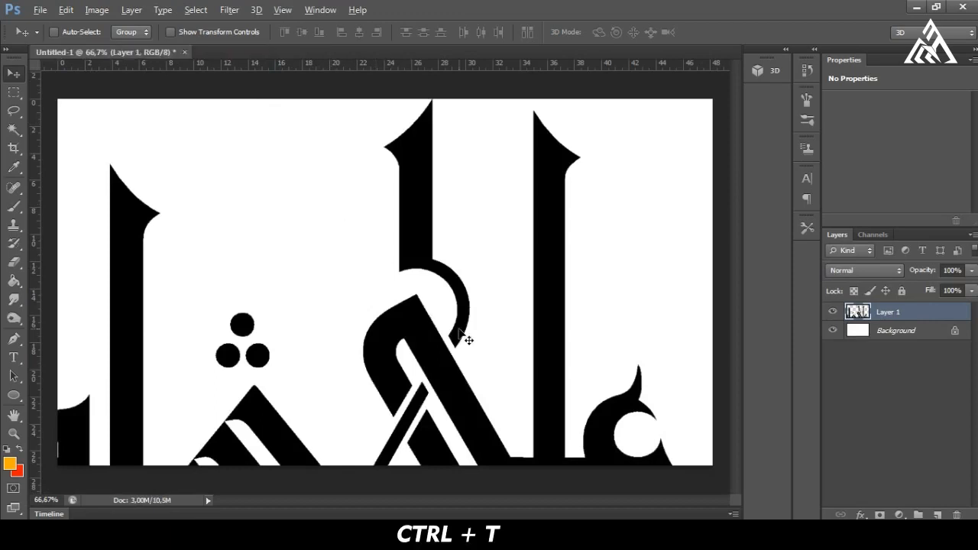
{"action": "left_click_drag", "start_coordinate": [583, 281], "coordinate": [345, 308]}
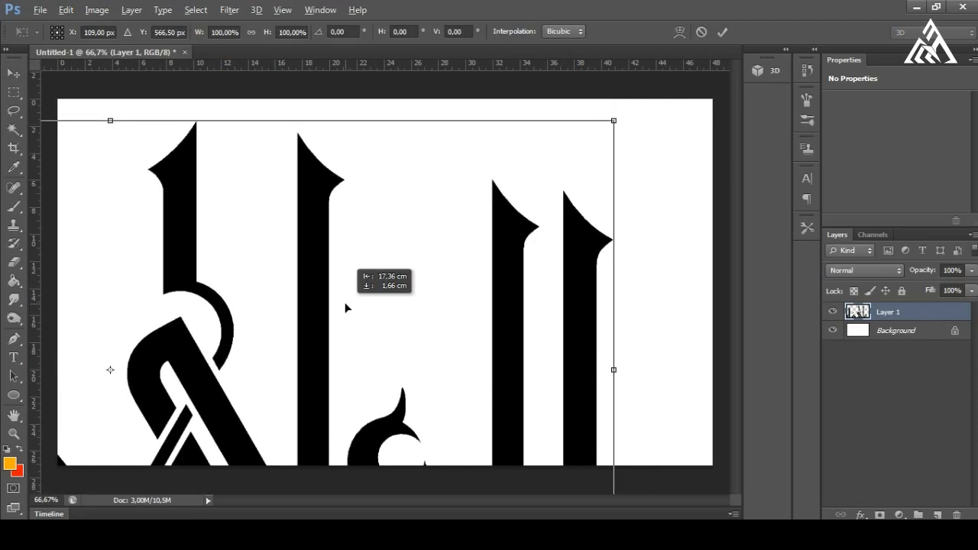
{"action": "left_click", "coordinate": [618, 120]}
{"action": "left_click_drag", "start_coordinate": [617, 120], "coordinate": [356, 338]}
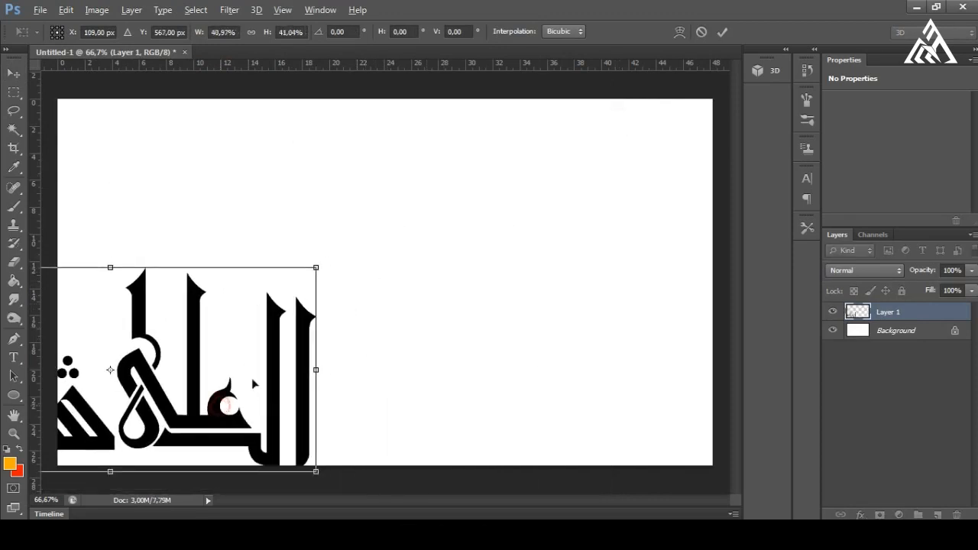
{"action": "left_click_drag", "start_coordinate": [254, 387], "coordinate": [489, 314]}
{"action": "key", "text": "Return"}
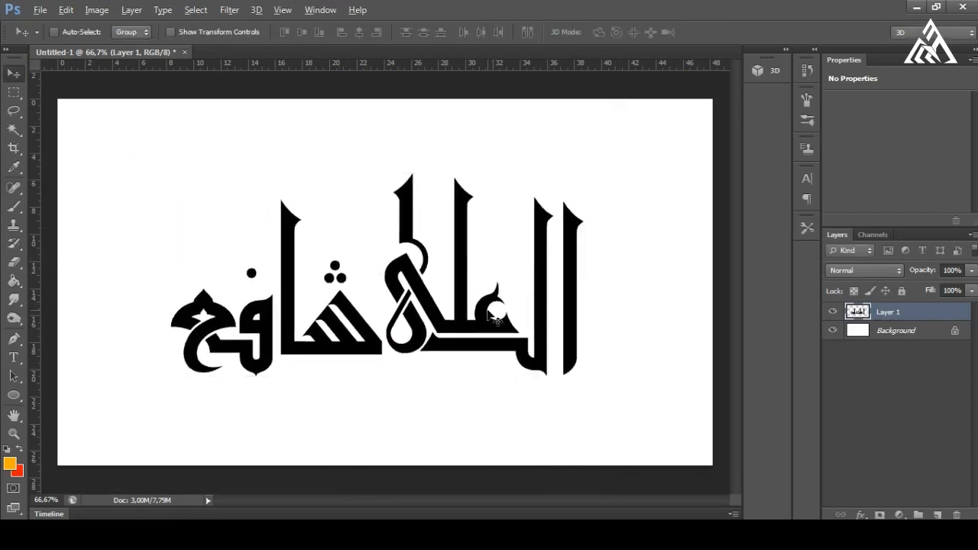
Step: Align the calligraphy layer with the Background layer by both horizontal and vertical centers
{"action": "left_click", "coordinate": [911, 340], "text": "ctrl"}
{"action": "left_click", "coordinate": [362, 35]}
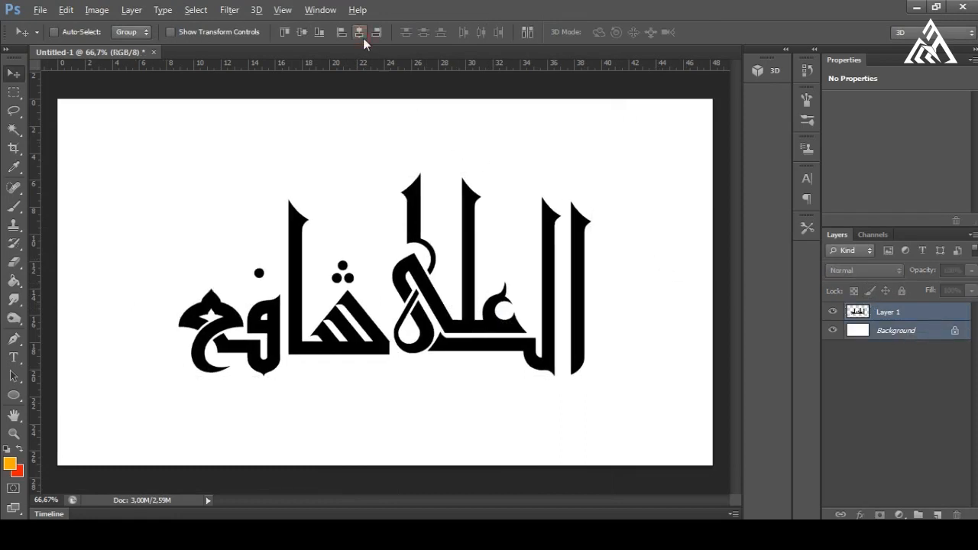
{"action": "left_click", "coordinate": [295, 33]}
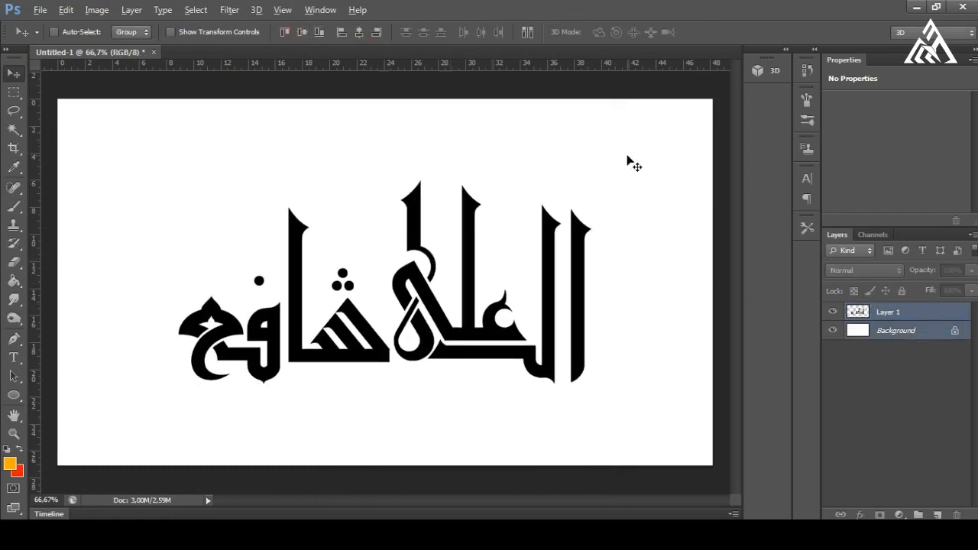
Step: Turn the calligraphy layer into a 3D extrusion
{"action": "left_click", "coordinate": [925, 310]}
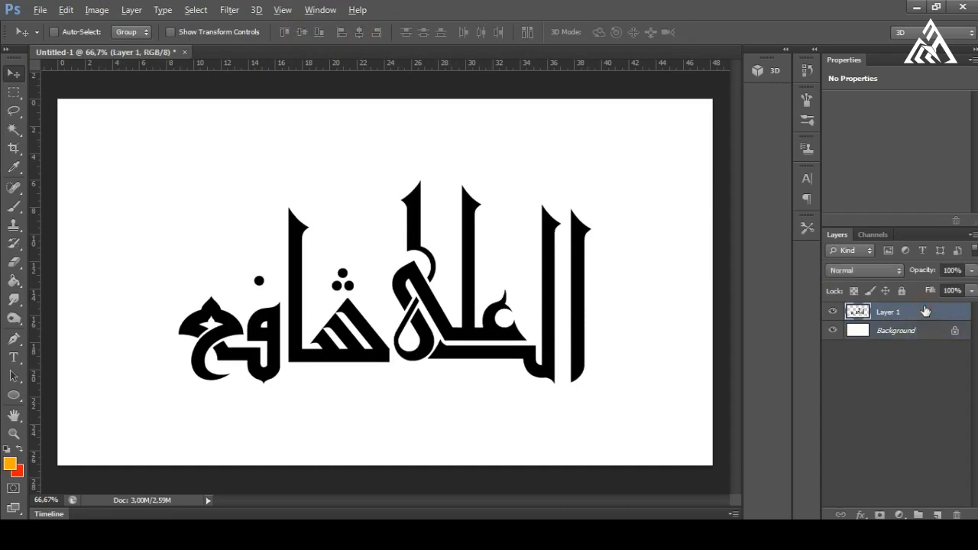
{"action": "right_click", "coordinate": [925, 310]}
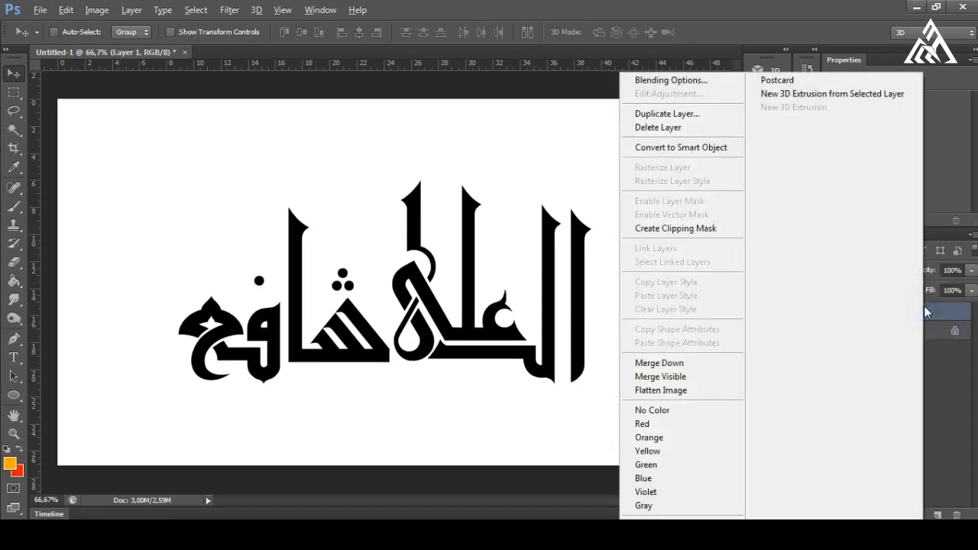
{"action": "left_click", "coordinate": [832, 93]}
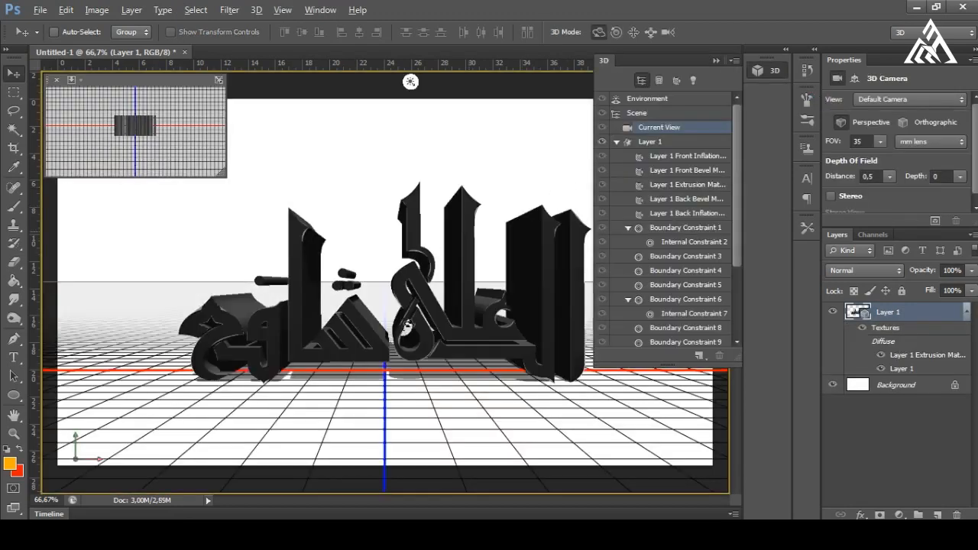
Step: Try OrangePeel and Ash on the calligraphy's front inflation material, settle on the light balsa wood preset, and keep the current Windows color scheme
{"action": "left_click", "coordinate": [675, 157]}
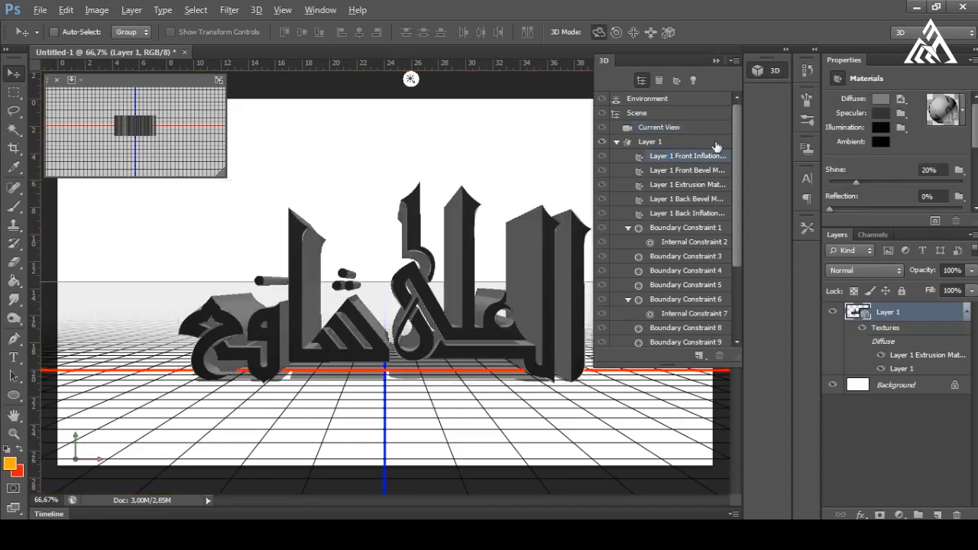
{"action": "left_click", "coordinate": [963, 120]}
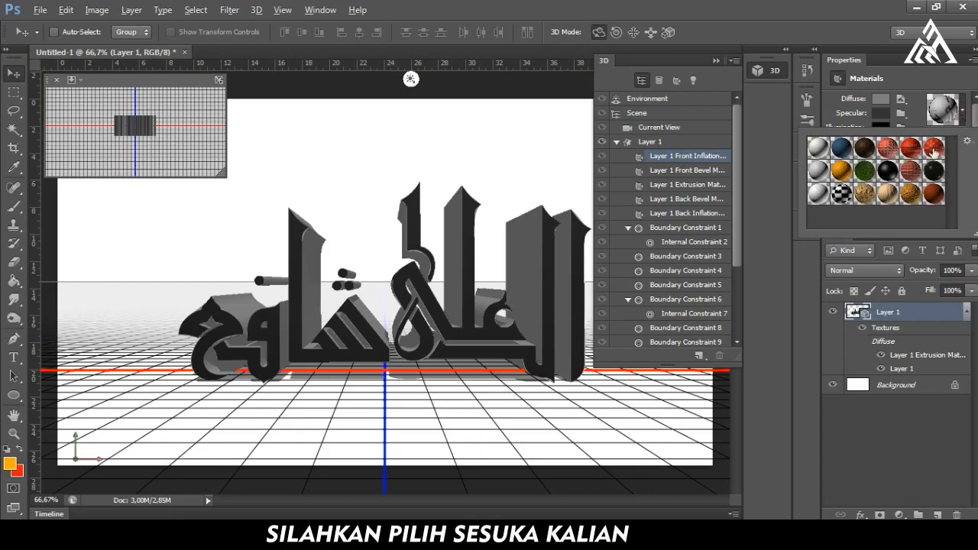
{"action": "left_click", "coordinate": [842, 170]}
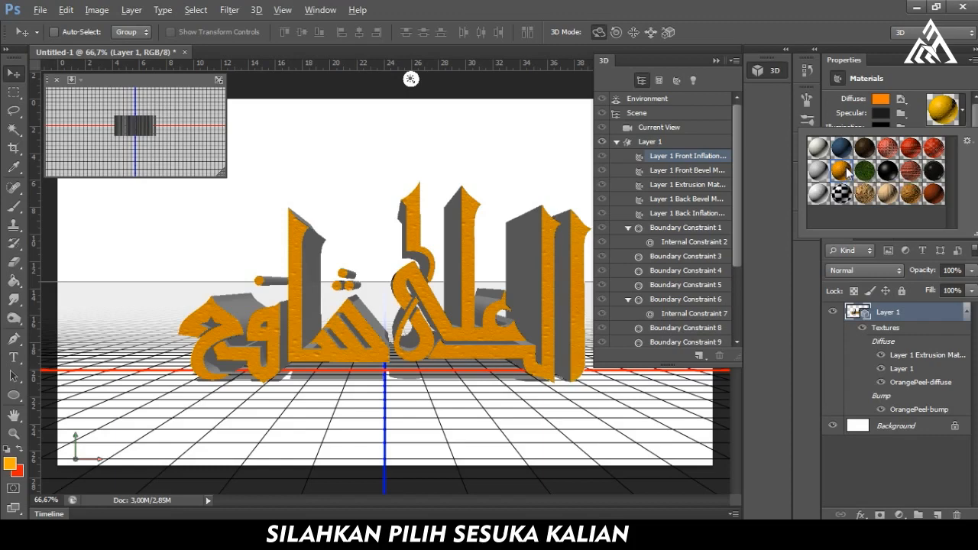
{"action": "left_click", "coordinate": [865, 193]}
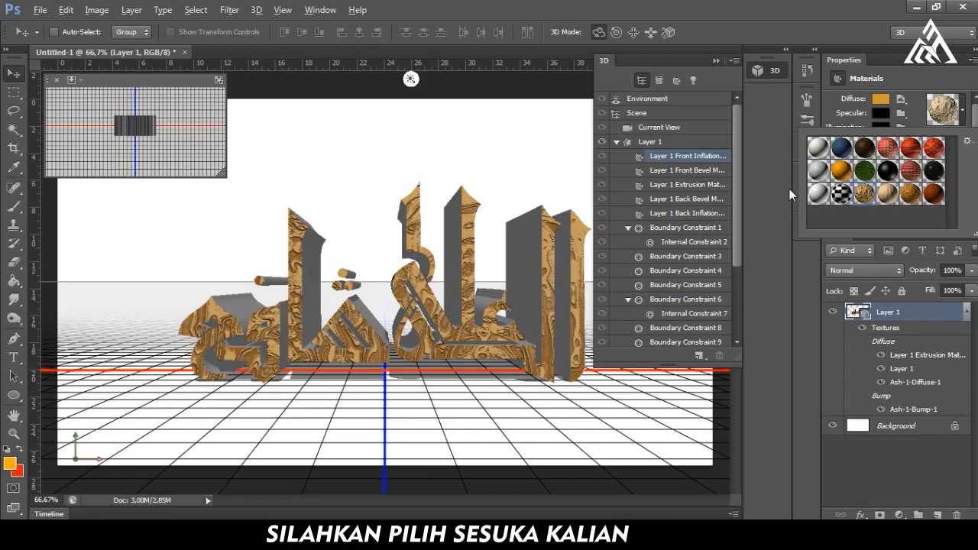
{"action": "left_click", "coordinate": [912, 194]}
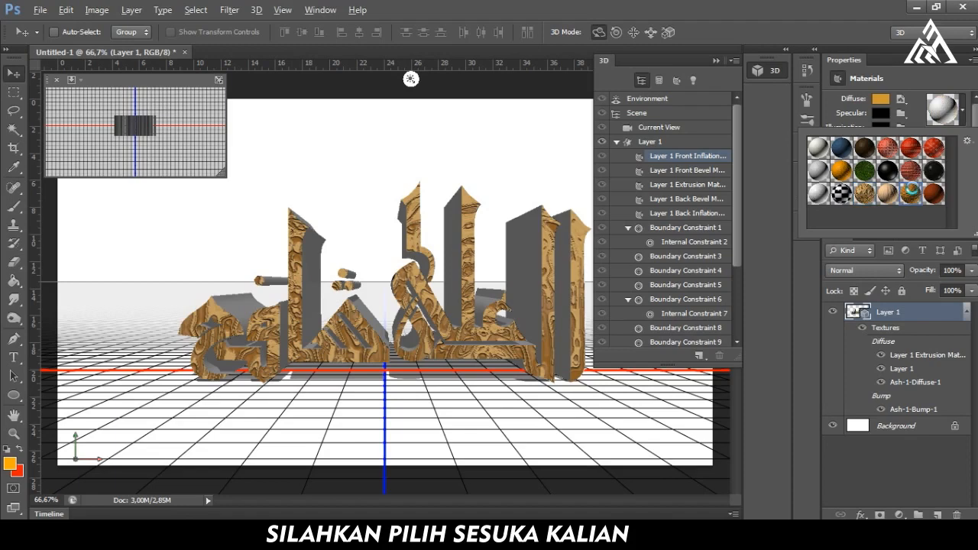
{"action": "left_click", "coordinate": [887, 194]}
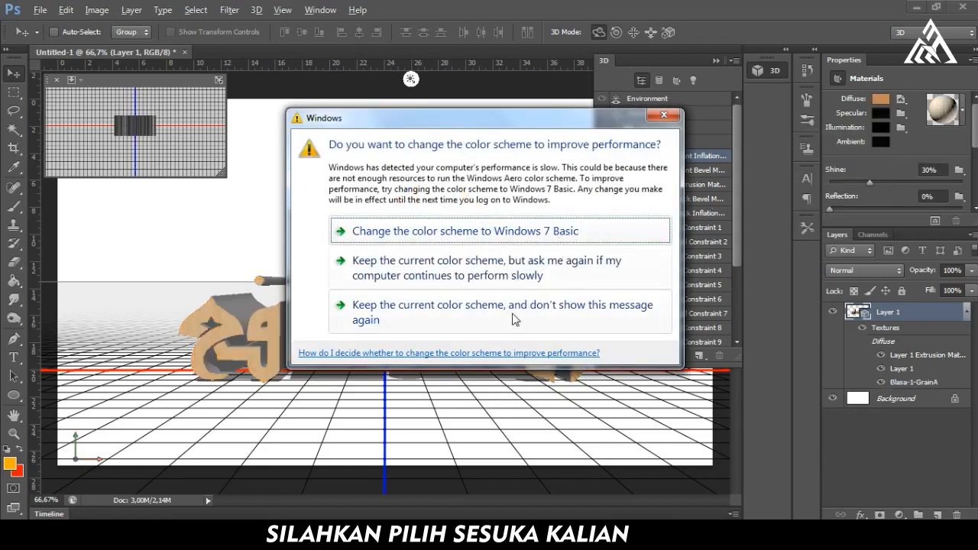
{"action": "left_click", "coordinate": [515, 319]}
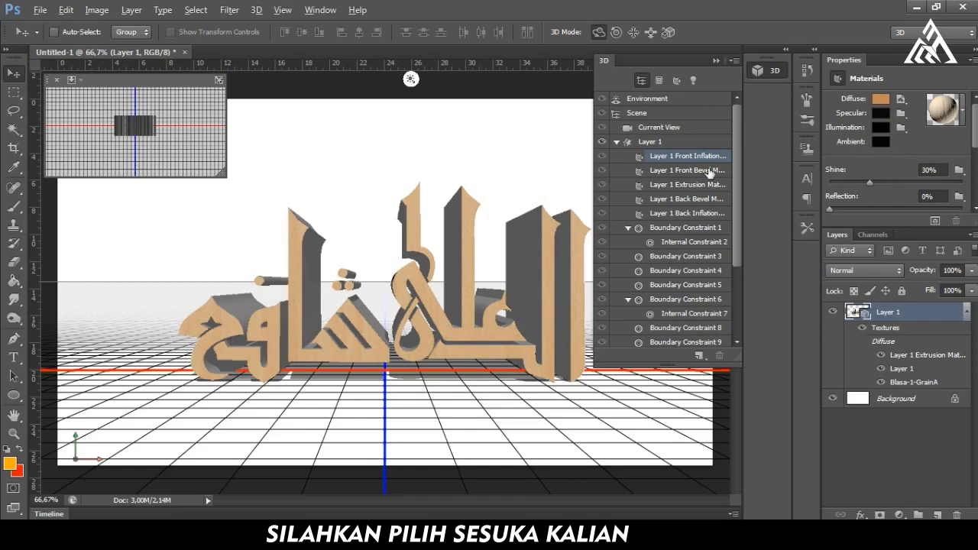
Step: Try the Organic OrangePeel preset on the calligraphy's extrusion material and settle on the Ash wood preset
{"action": "left_click", "coordinate": [696, 185]}
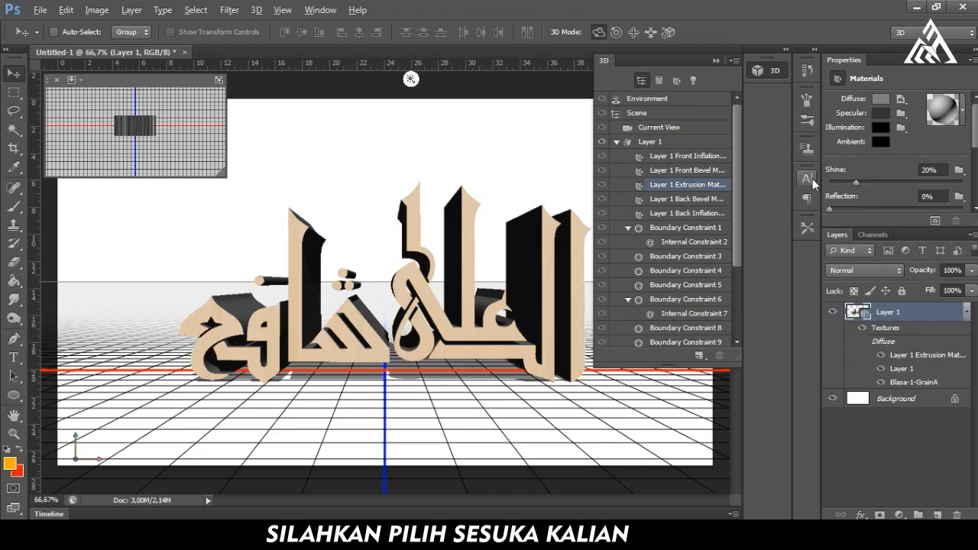
{"action": "left_click", "coordinate": [962, 115]}
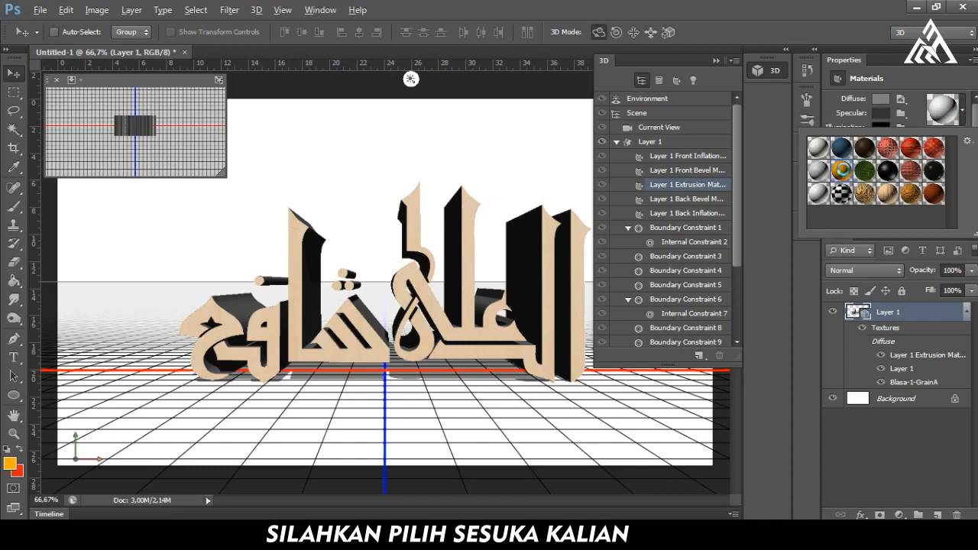
{"action": "left_click", "coordinate": [843, 171]}
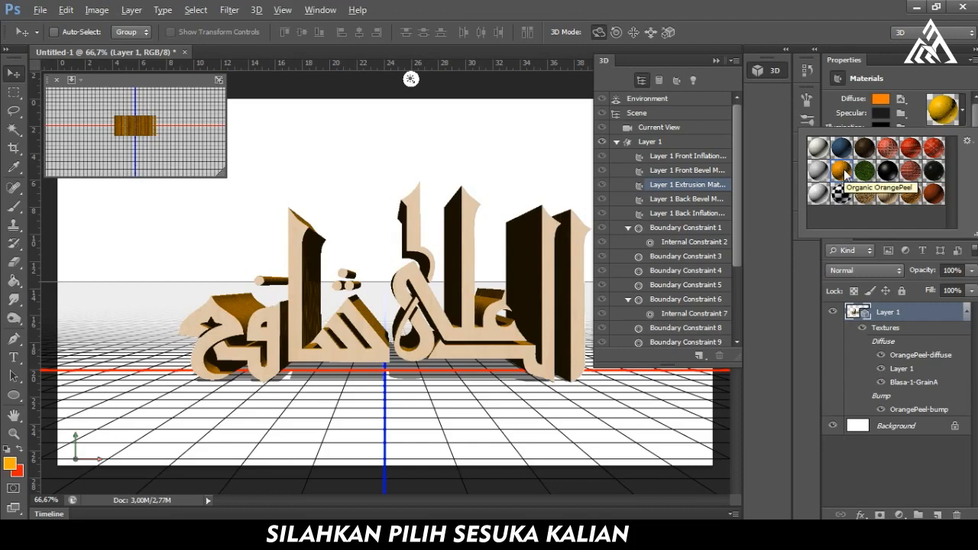
{"action": "left_click", "coordinate": [864, 193]}
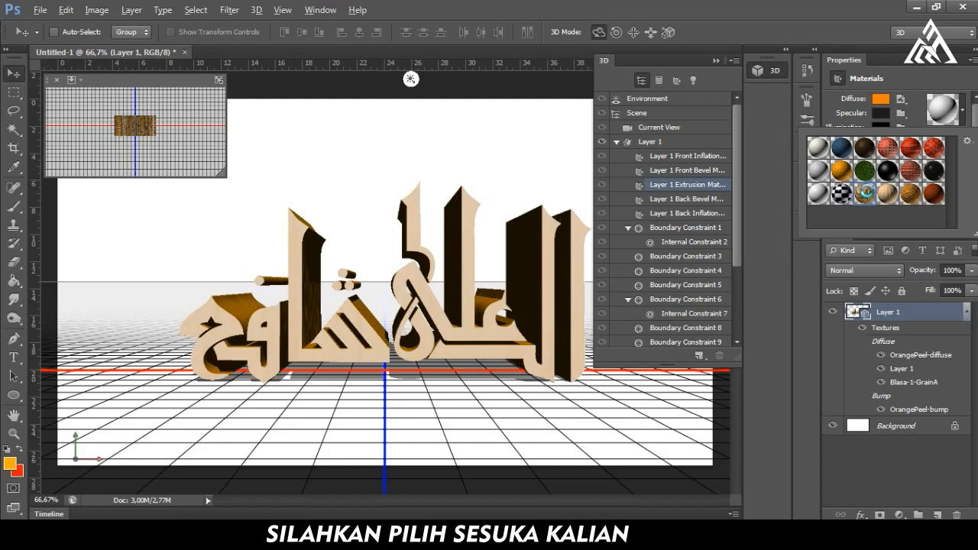
{"action": "left_click", "coordinate": [865, 194]}
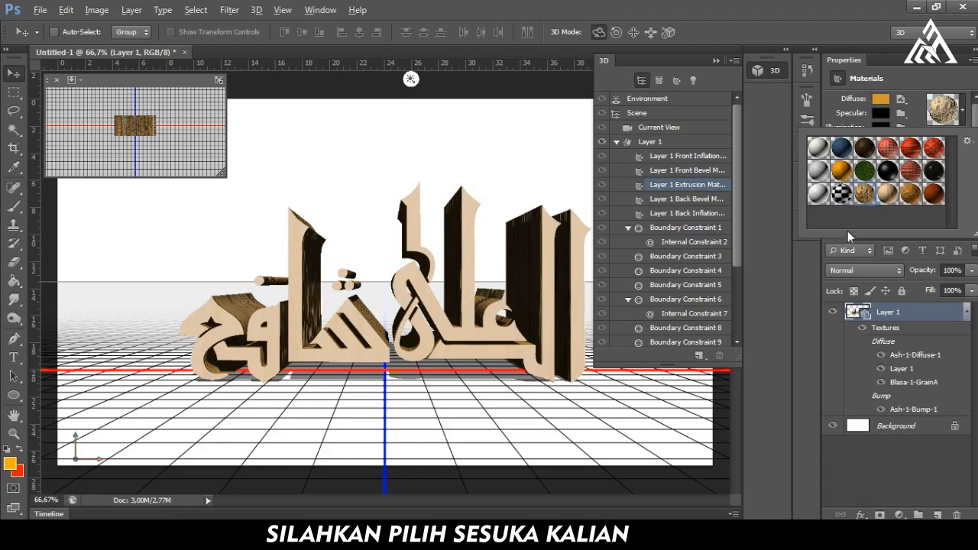
{"action": "left_click", "coordinate": [964, 110]}
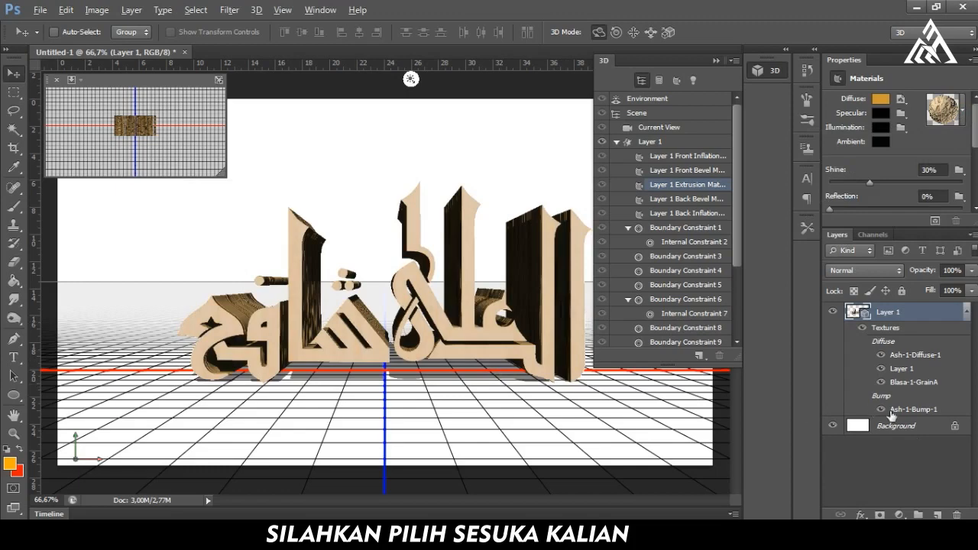
Step: Convert the Background layer into a 3D postcard
{"action": "left_click", "coordinate": [921, 430]}
{"action": "right_click", "coordinate": [921, 431]}
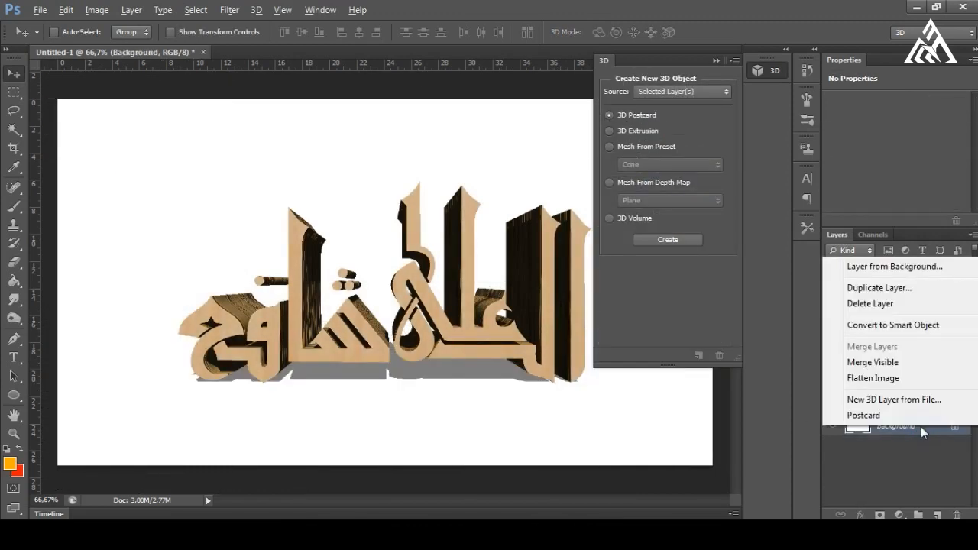
{"action": "left_click", "coordinate": [871, 414]}
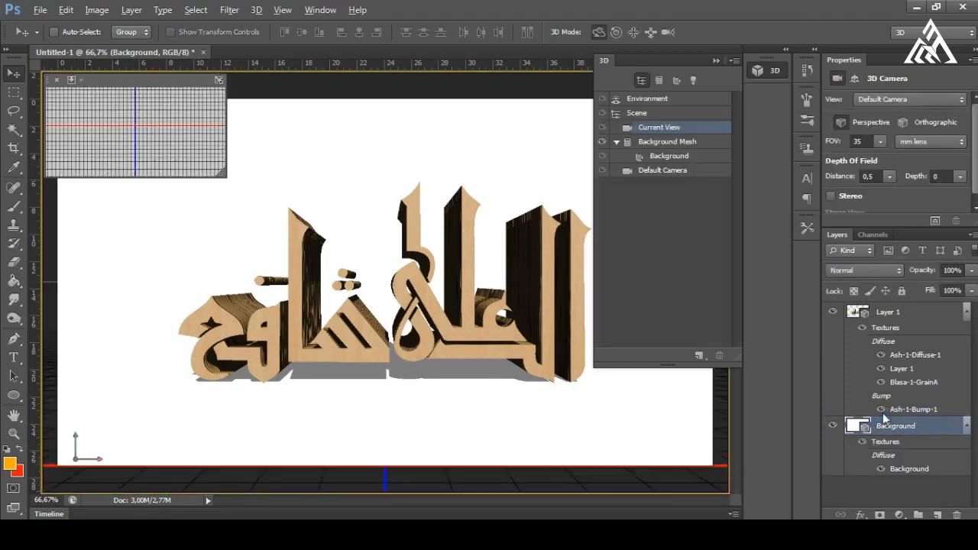
Step: Merge the calligraphy and Background 3D layers into a single 3D scene
{"action": "left_click", "coordinate": [931, 313], "text": "shift"}
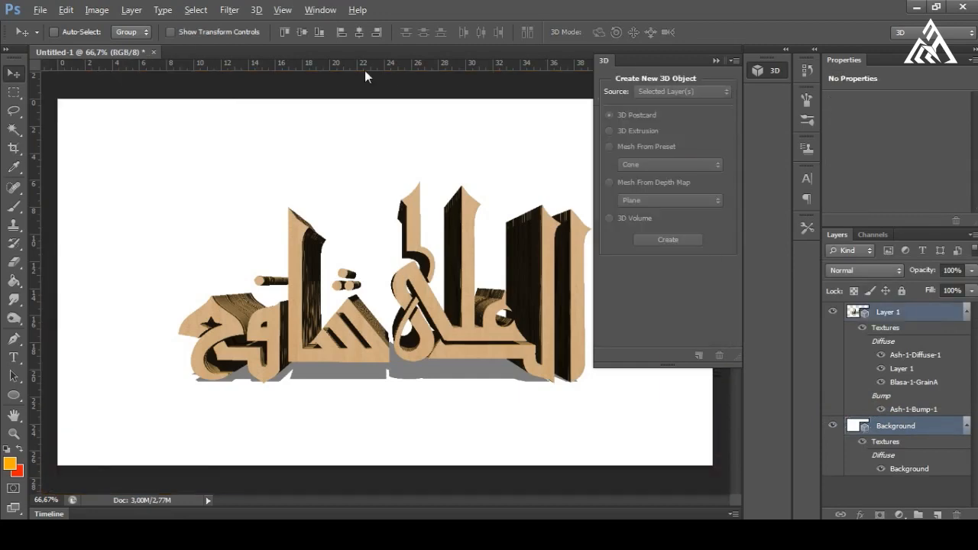
{"action": "left_click", "coordinate": [257, 9]}
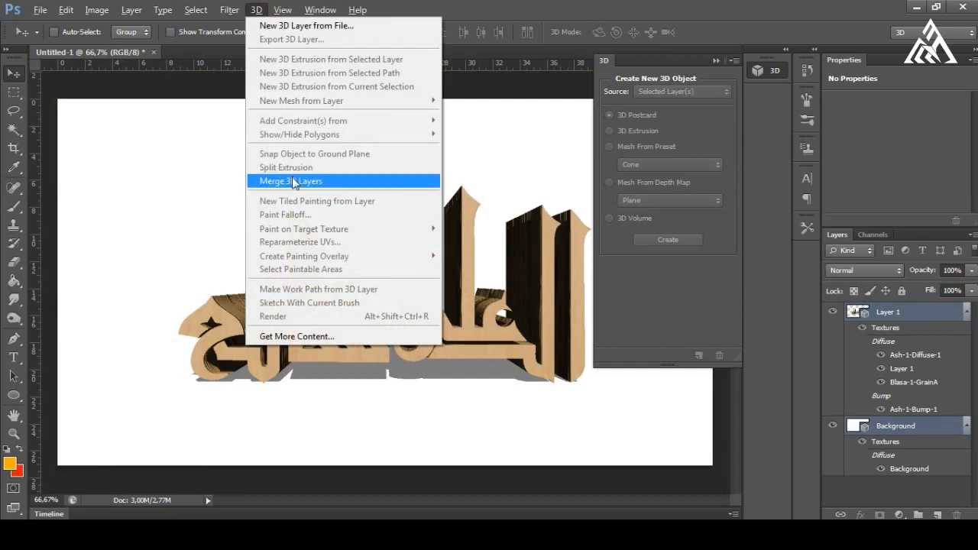
{"action": "left_click", "coordinate": [337, 181]}
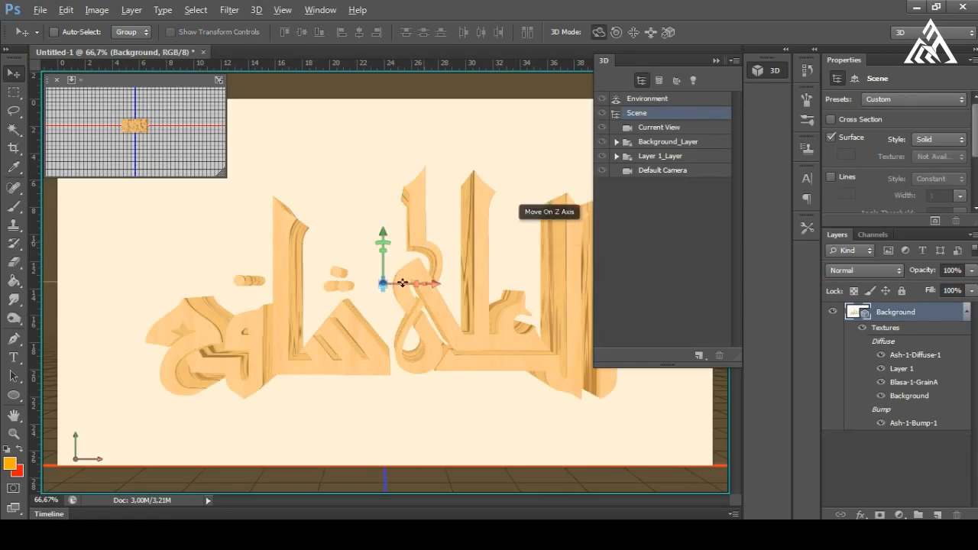
Step: Try the Organic OrangePeel and cork presets on the Background mesh's material and settle on Organic OrangePeel
{"action": "left_click", "coordinate": [14, 433]}
{"action": "right_click", "coordinate": [195, 328]}
{"action": "left_click", "coordinate": [243, 407]}
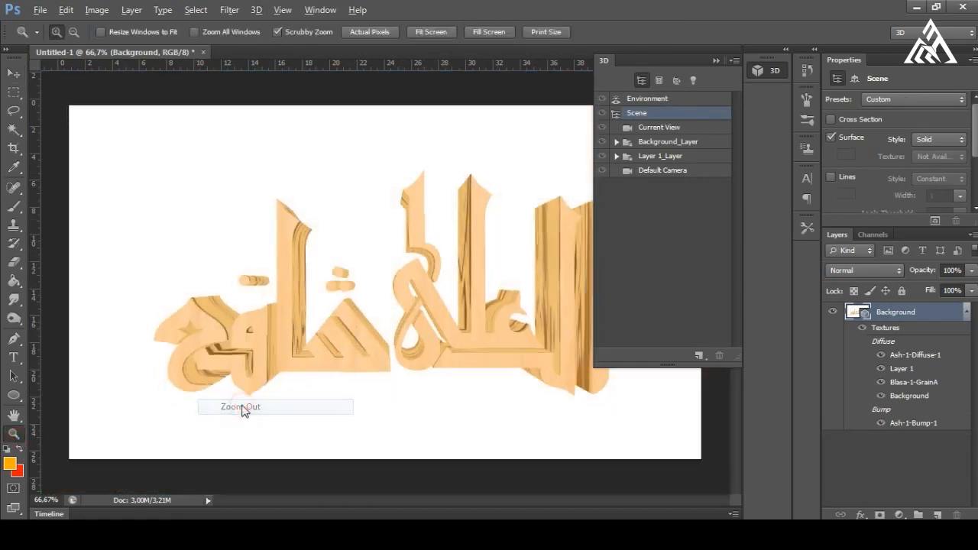
{"action": "key", "text": "v"}
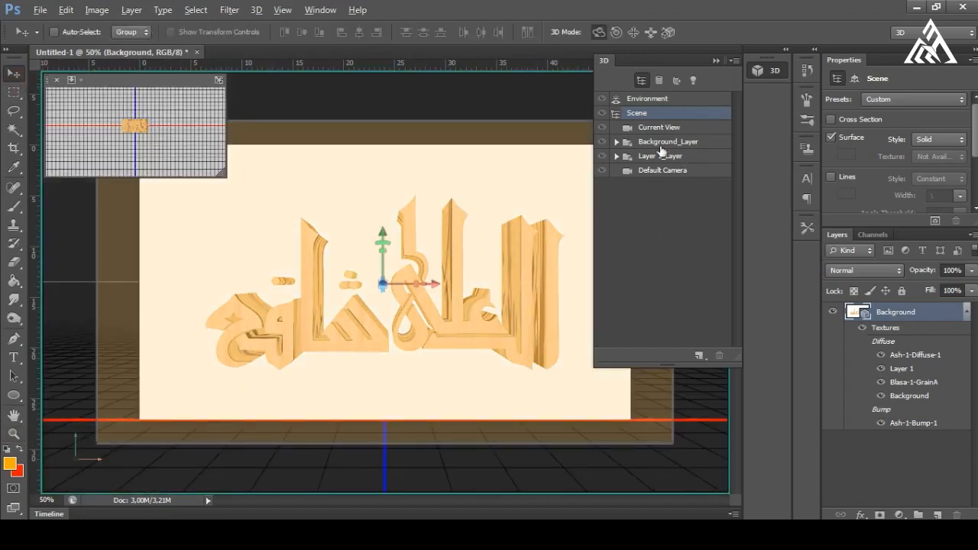
{"action": "left_click", "coordinate": [617, 142]}
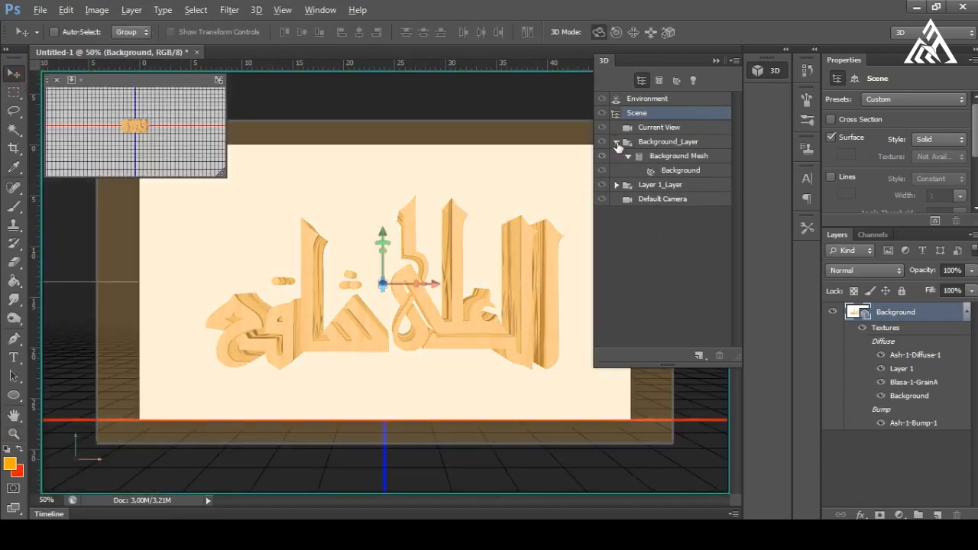
{"action": "left_click", "coordinate": [685, 171]}
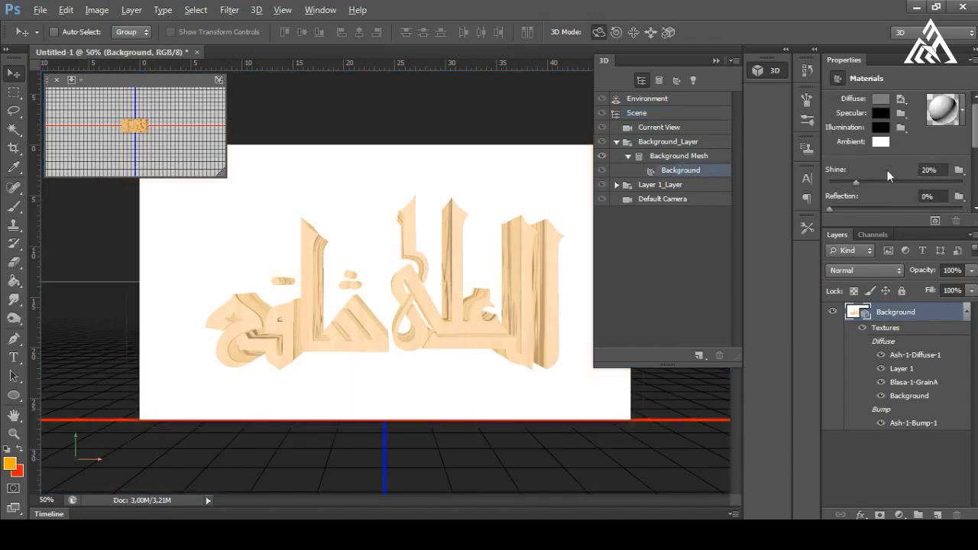
{"action": "left_click", "coordinate": [963, 120]}
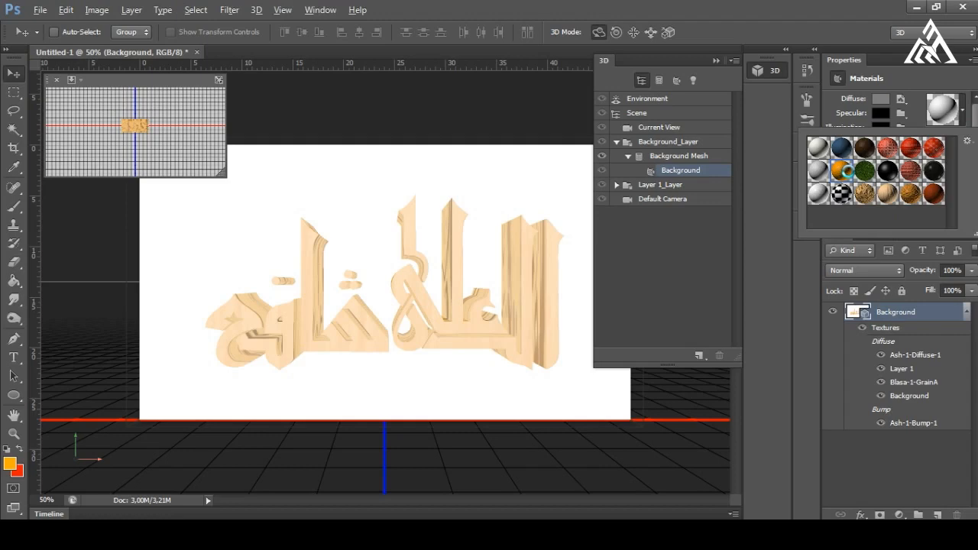
{"action": "left_click", "coordinate": [844, 171]}
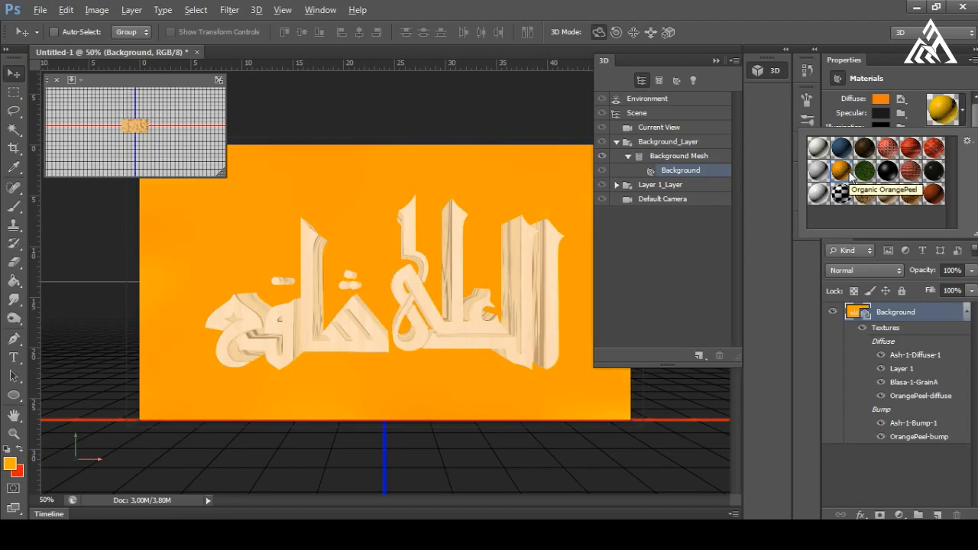
{"action": "left_click", "coordinate": [909, 194]}
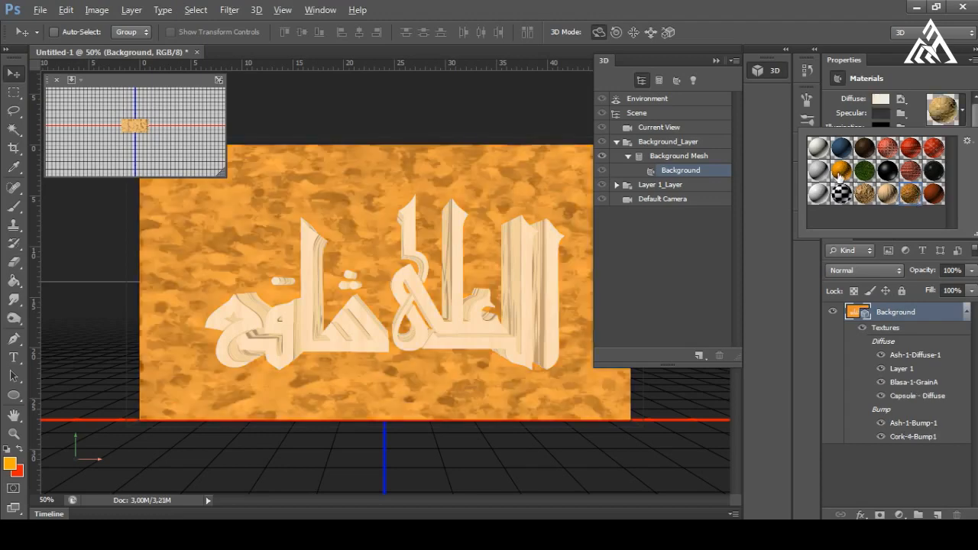
{"action": "left_click", "coordinate": [841, 170]}
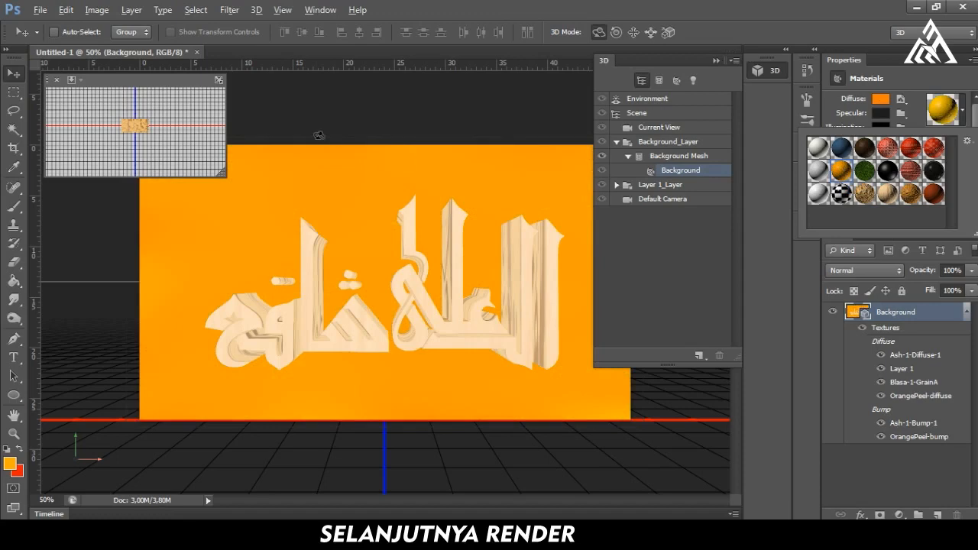
Step: Render the 3D scene and add a new empty layer above the Background layer
{"action": "left_click", "coordinate": [255, 10]}
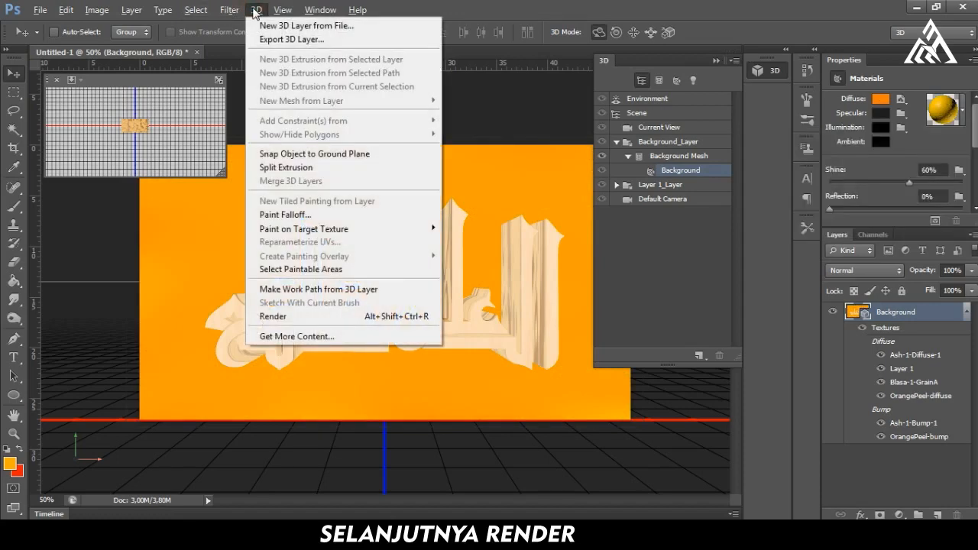
{"action": "left_click", "coordinate": [324, 319]}
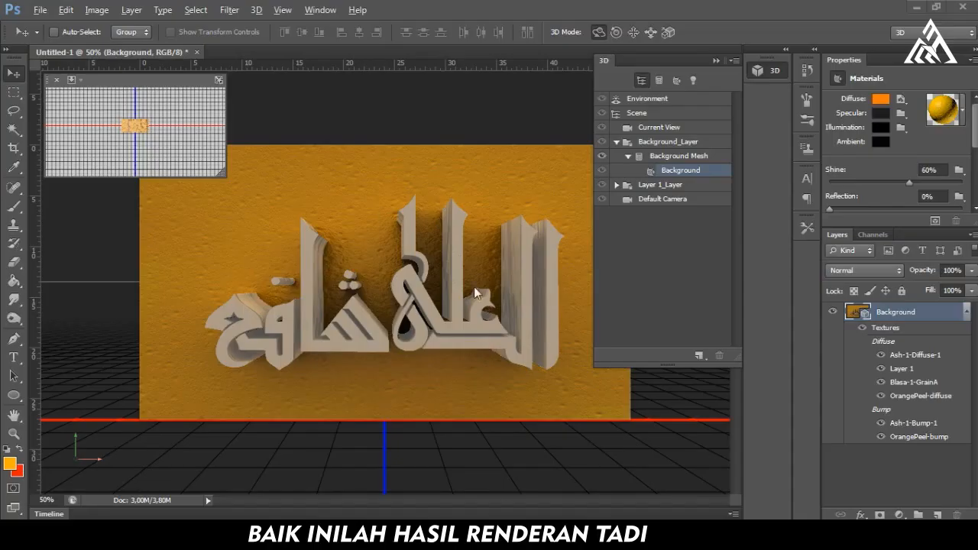
{"action": "left_click", "coordinate": [938, 516]}
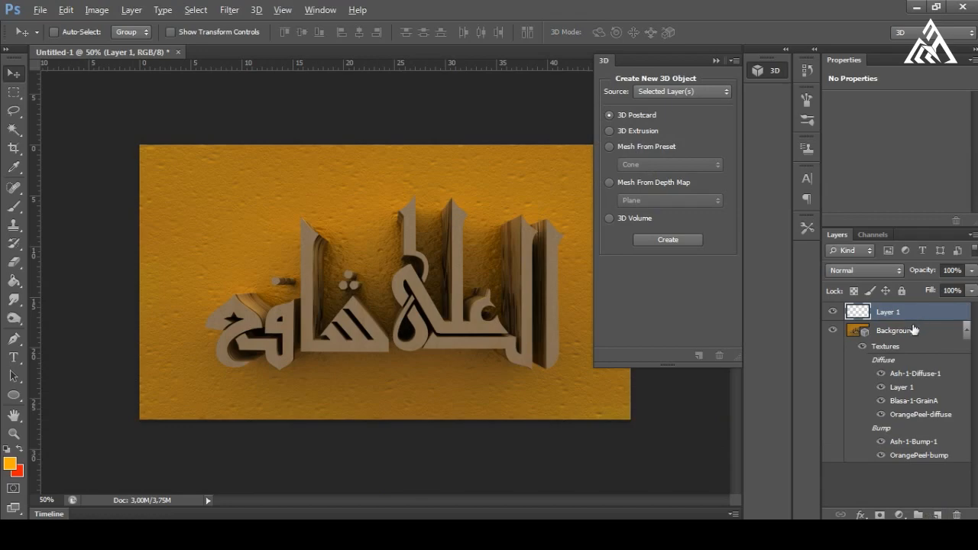
{"action": "left_click", "coordinate": [715, 62]}
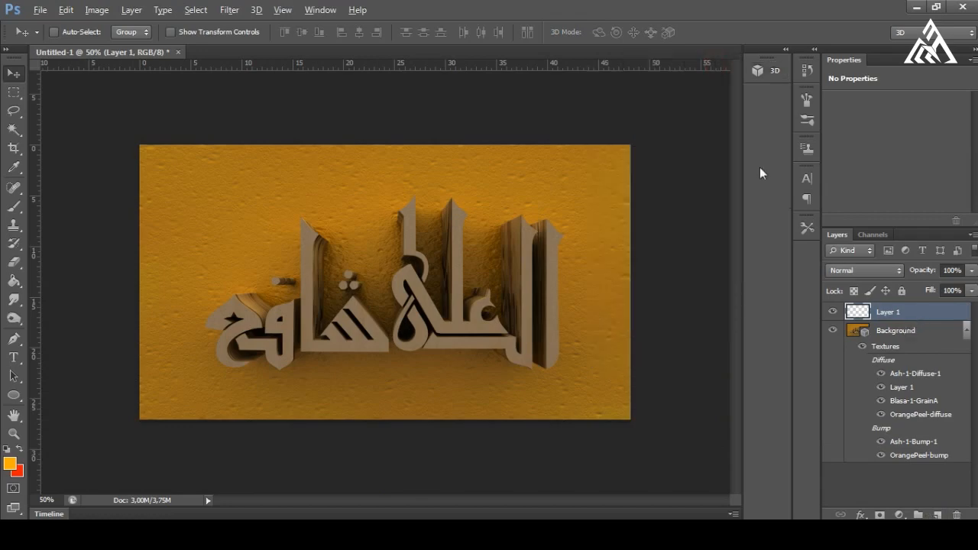
Step: On the Background layer, select the front faces of the left word's letters and dots with the Magic Wand at tolerance 32
{"action": "left_click", "coordinate": [891, 334]}
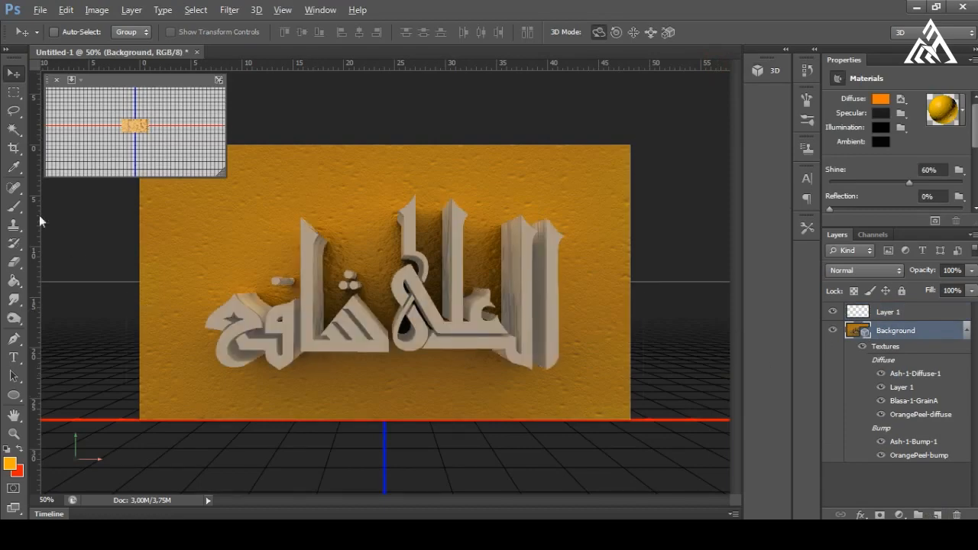
{"action": "left_click", "coordinate": [14, 132]}
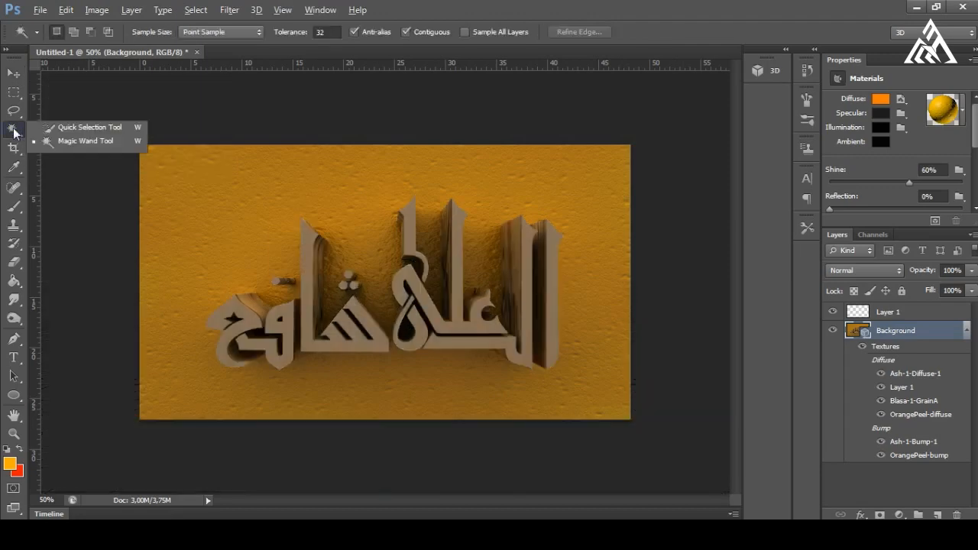
{"action": "left_click", "coordinate": [76, 145]}
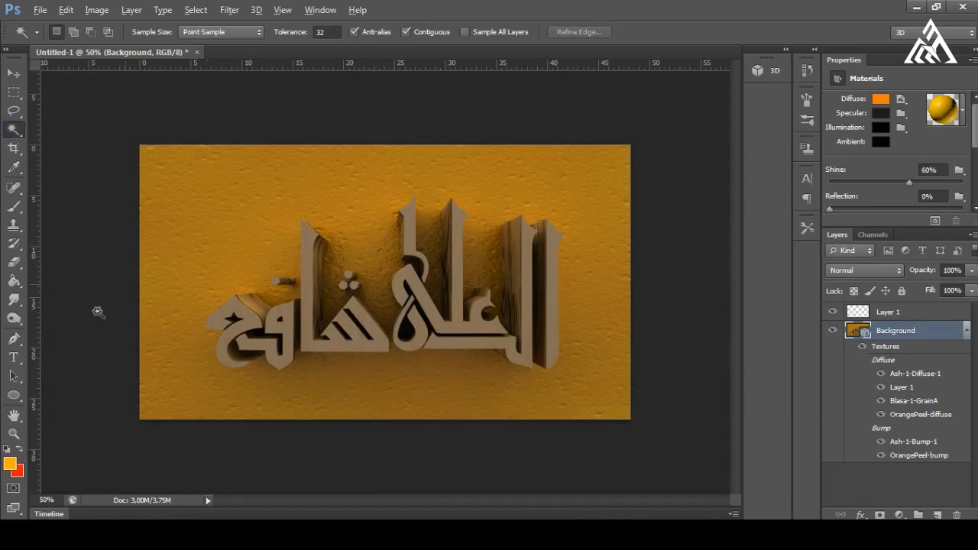
{"action": "left_click", "coordinate": [14, 433]}
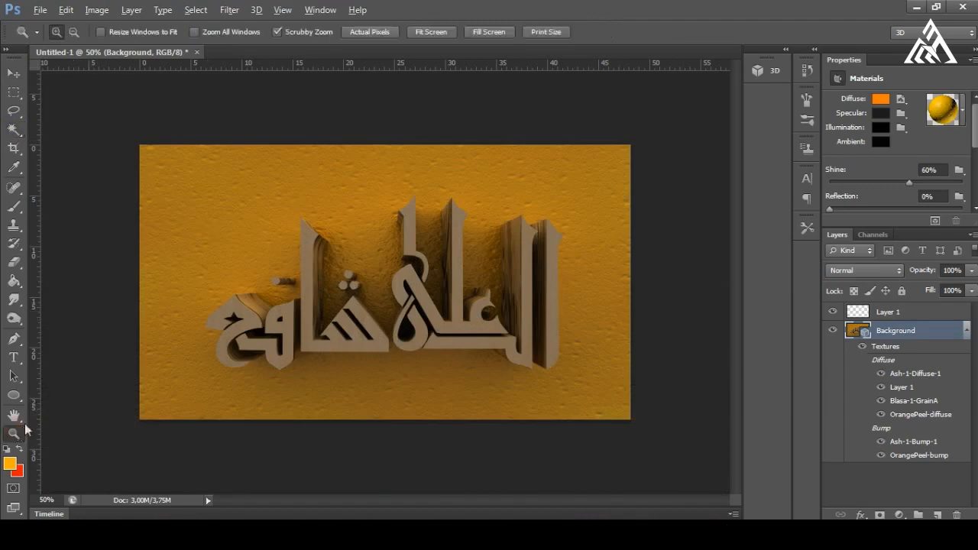
{"action": "left_click", "coordinate": [368, 293]}
{"action": "left_click", "coordinate": [230, 350]}
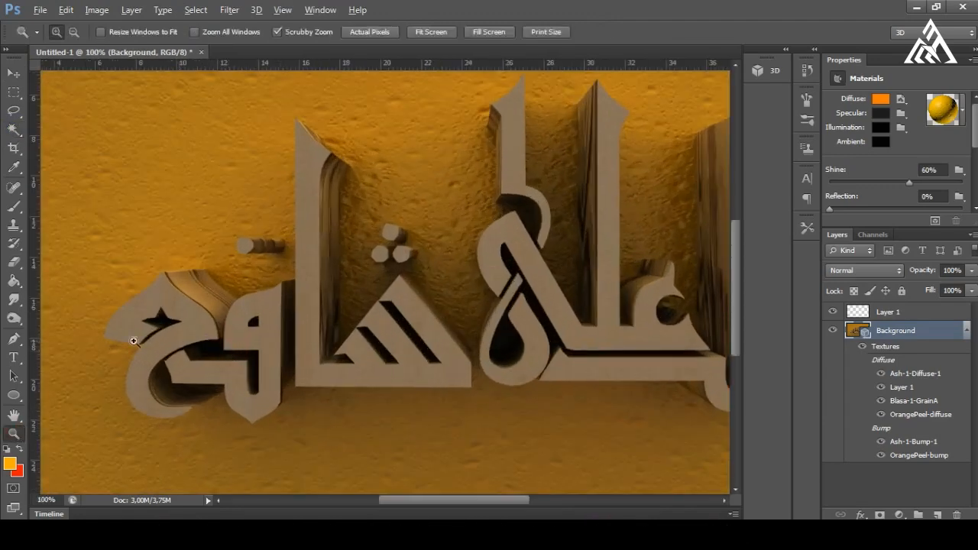
{"action": "left_click", "coordinate": [14, 129]}
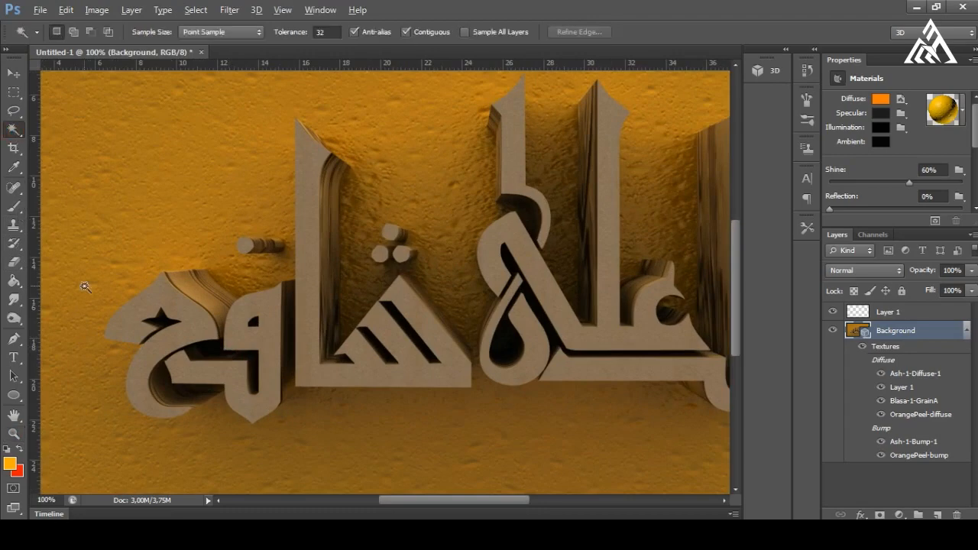
{"action": "left_click", "coordinate": [126, 327]}
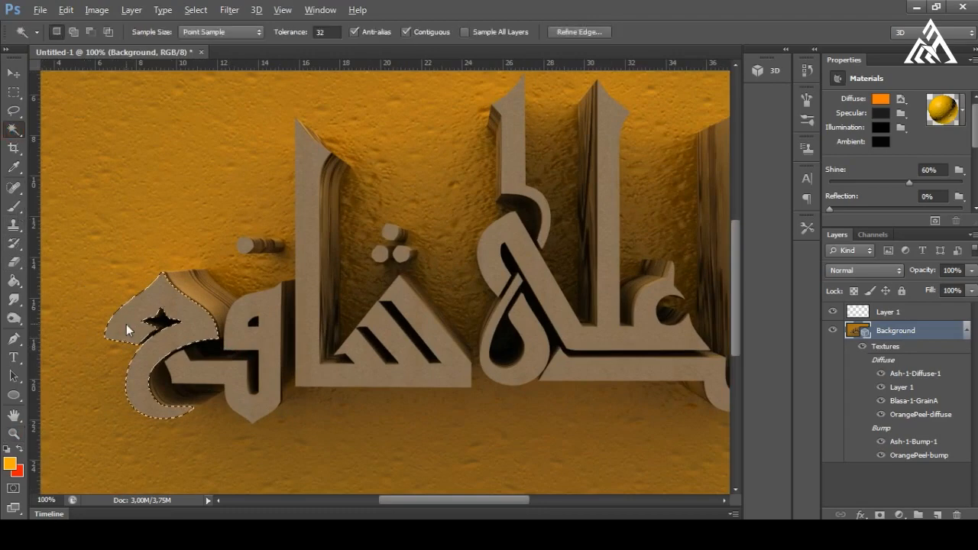
{"action": "key", "text": "shift"}
{"action": "left_click", "coordinate": [221, 376], "text": "shift"}
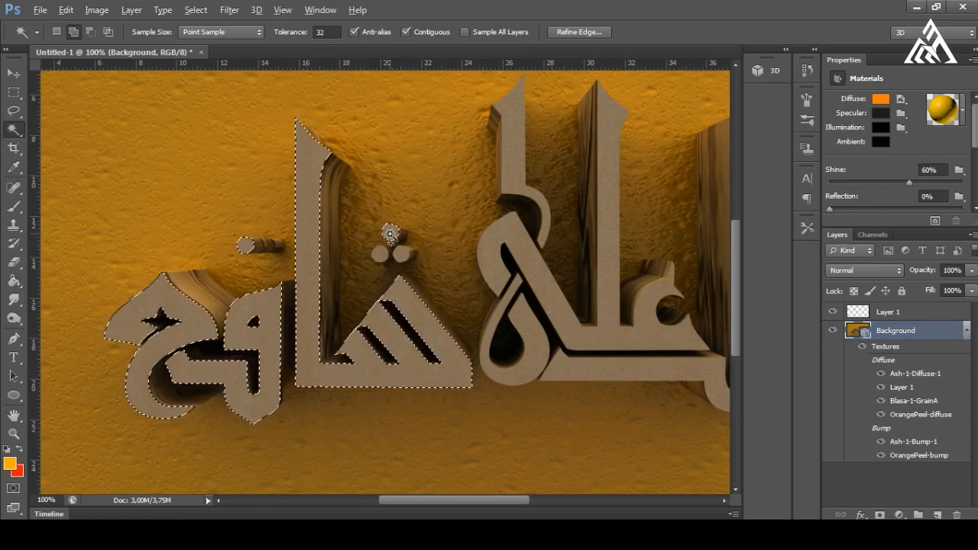
{"action": "left_click", "coordinate": [380, 255]}
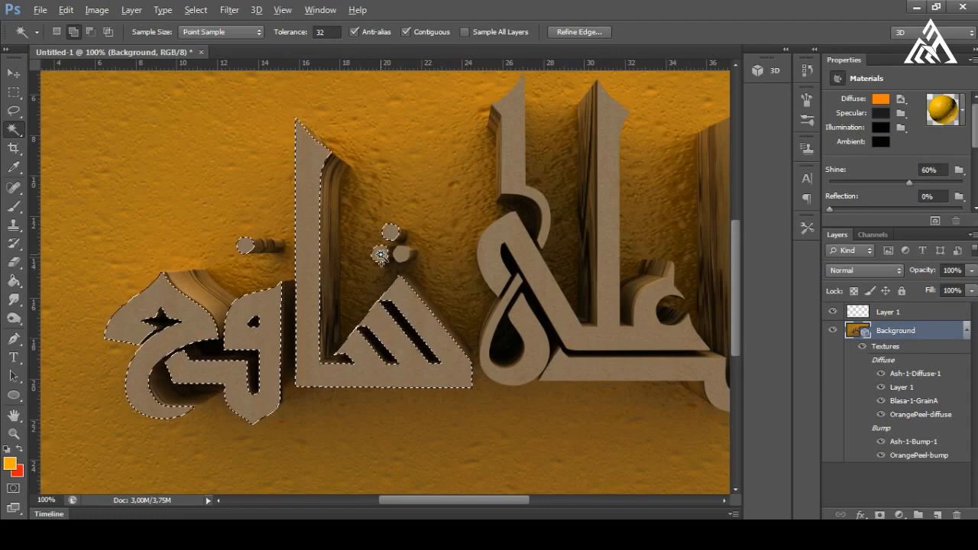
{"action": "left_click", "coordinate": [403, 255]}
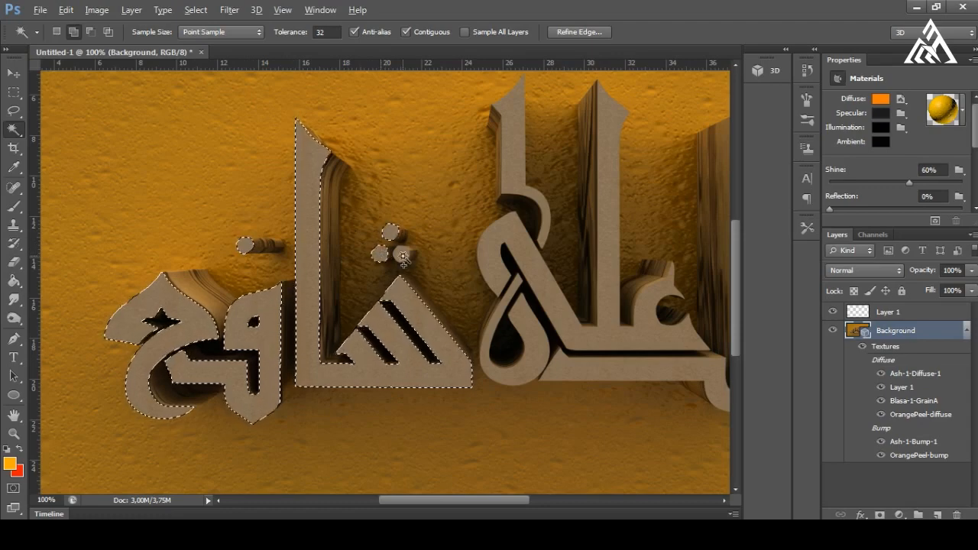
Step: Add the front faces of the right word's letters, including the far-right upright, to the Magic Wand selection
{"action": "left_click", "coordinate": [516, 179]}
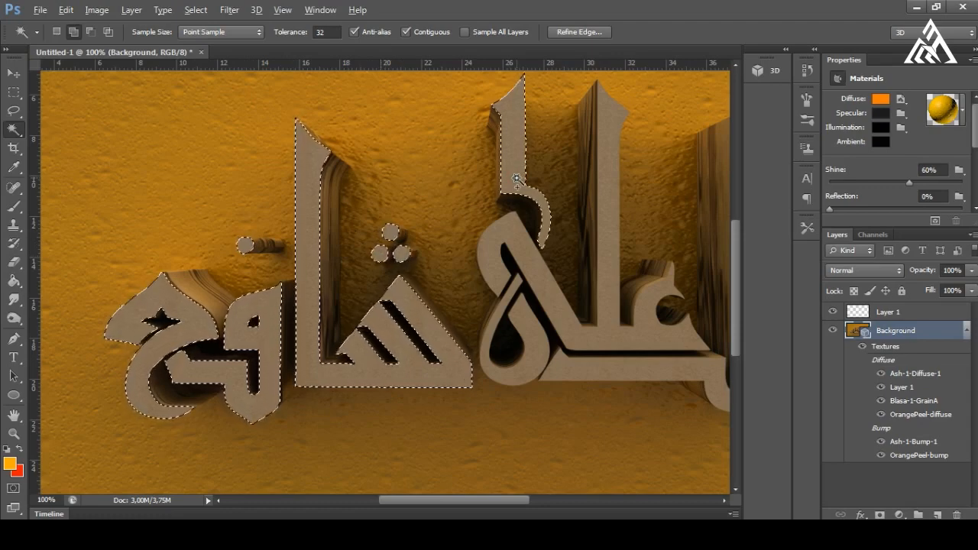
{"action": "left_click", "coordinate": [523, 252]}
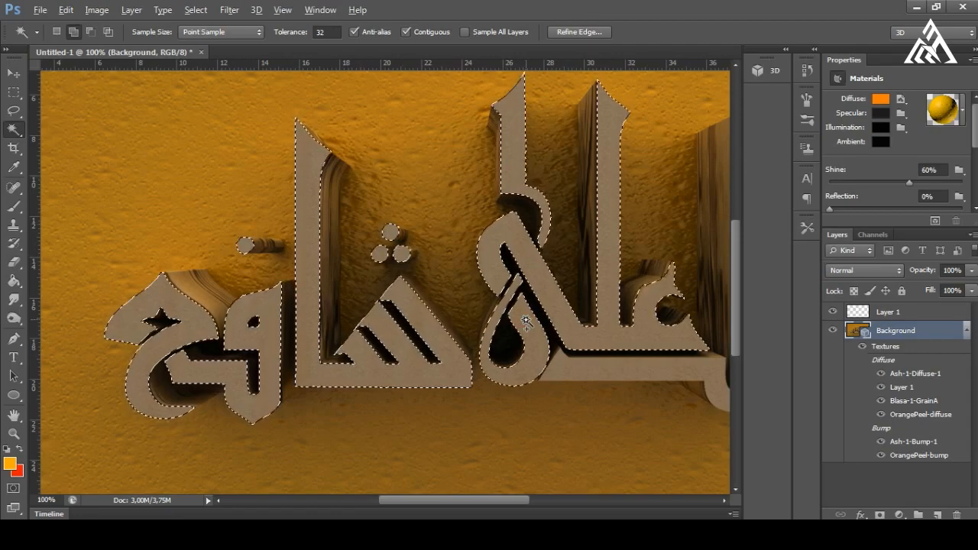
{"action": "left_click", "coordinate": [607, 368], "text": "shift"}
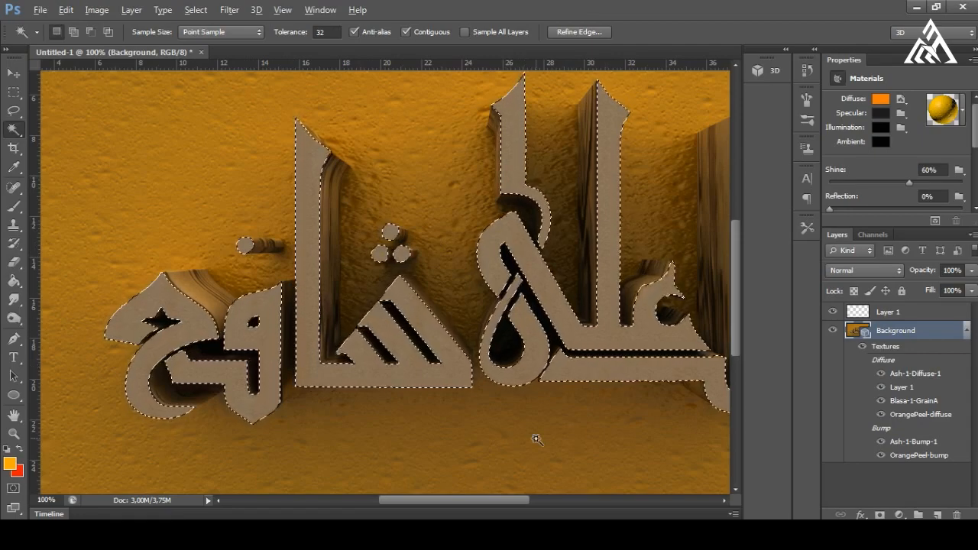
{"action": "left_click_drag", "start_coordinate": [425, 500], "coordinate": [491, 501]}
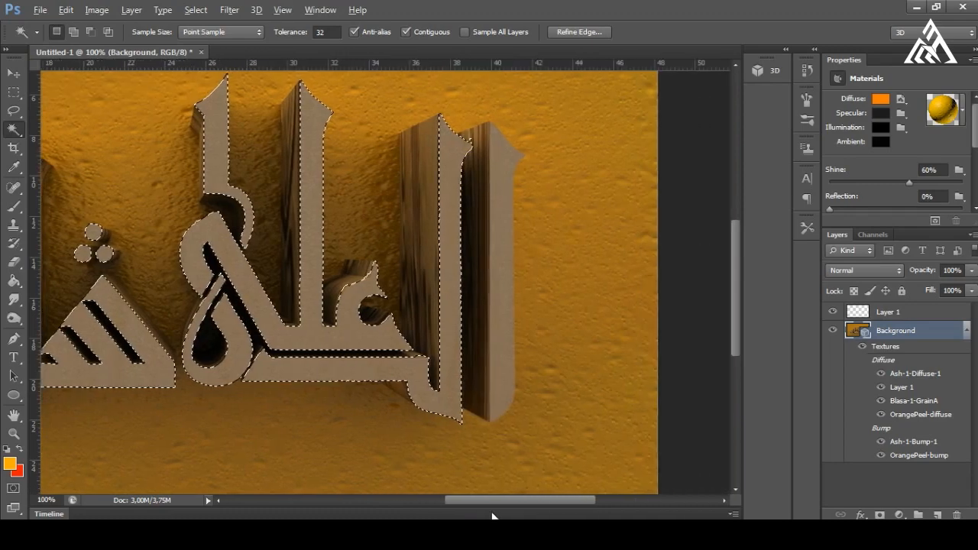
{"action": "left_click", "coordinate": [498, 389], "text": "shift"}
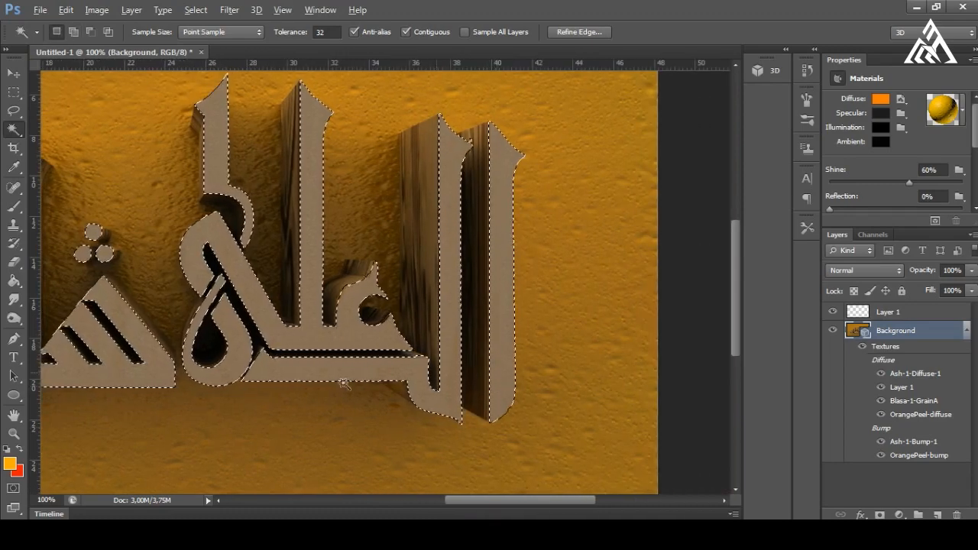
Step: Contract the selection of the calligraphy's front faces by 3 pixels
{"action": "left_click", "coordinate": [13, 432]}
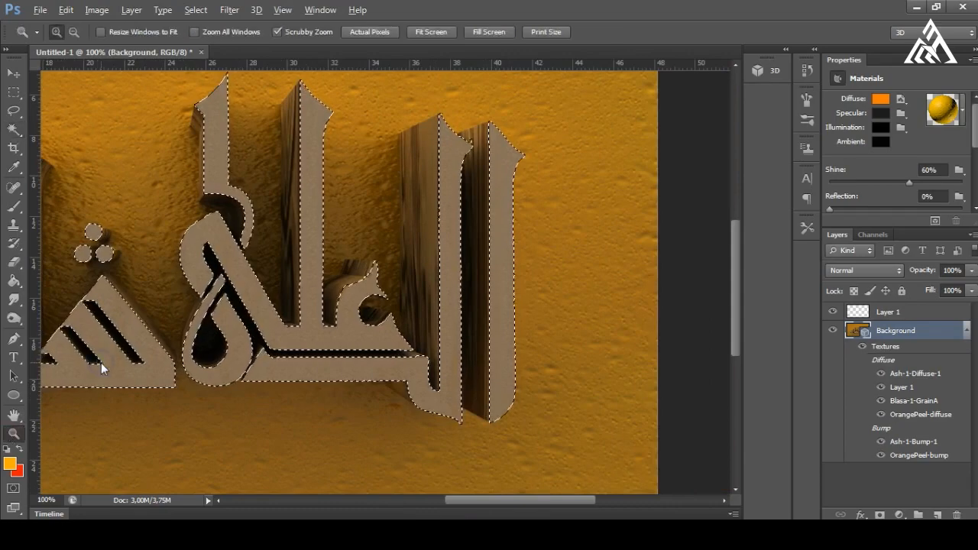
{"action": "right_click", "coordinate": [76, 365]}
{"action": "left_click", "coordinate": [113, 371]}
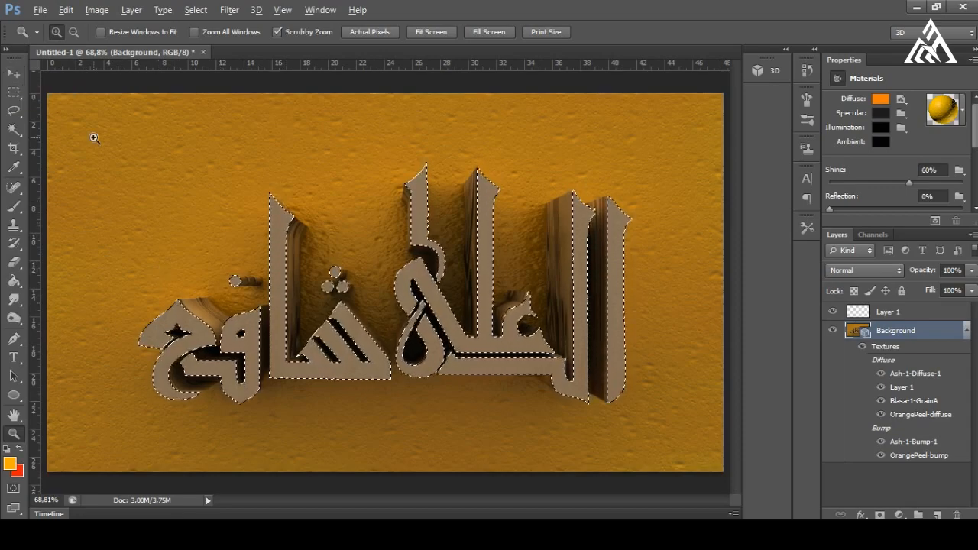
{"action": "left_click", "coordinate": [13, 75]}
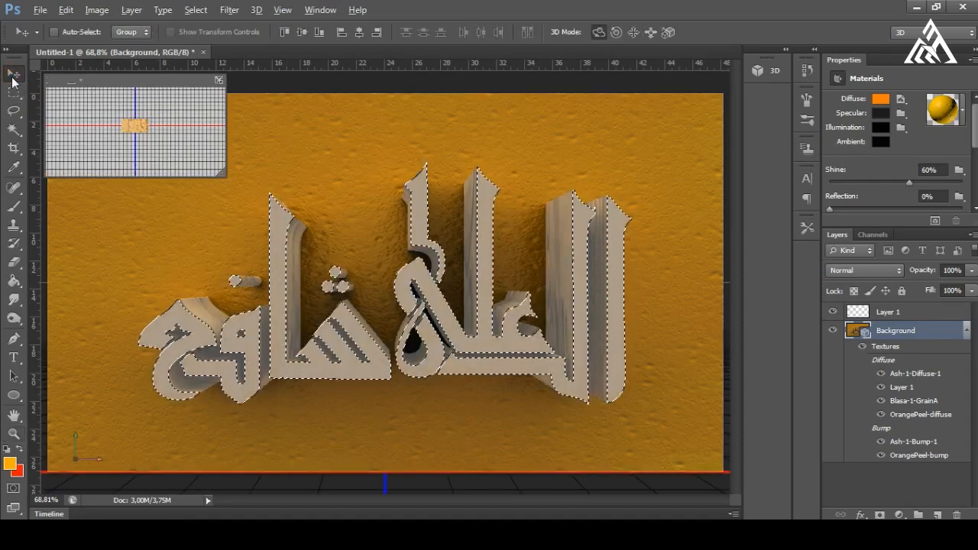
{"action": "left_click", "coordinate": [204, 11]}
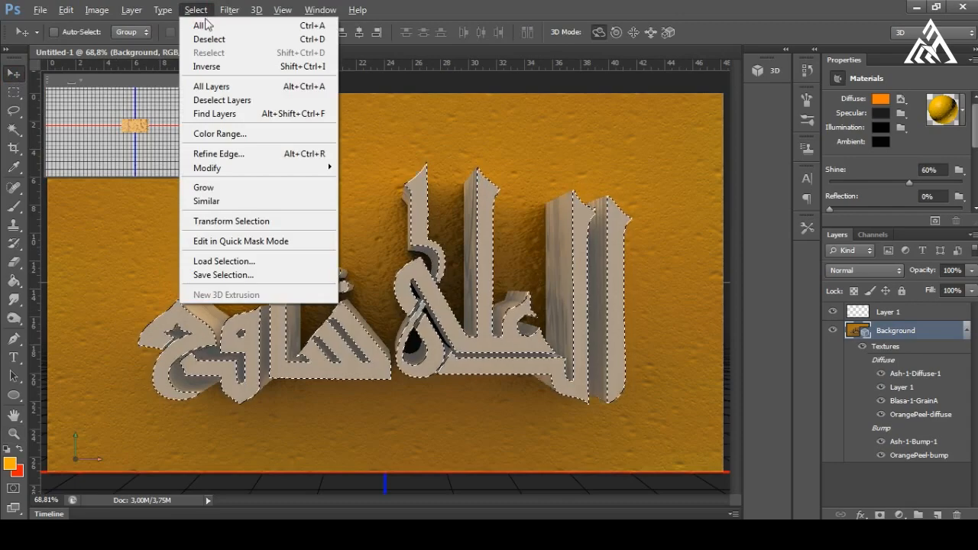
{"action": "mouse_move", "coordinate": [274, 170]}
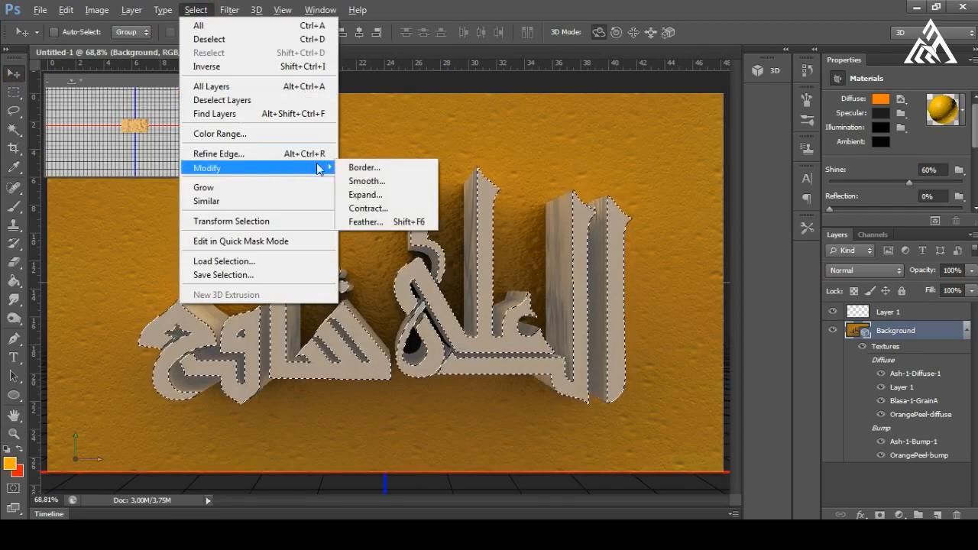
{"action": "left_click", "coordinate": [365, 208]}
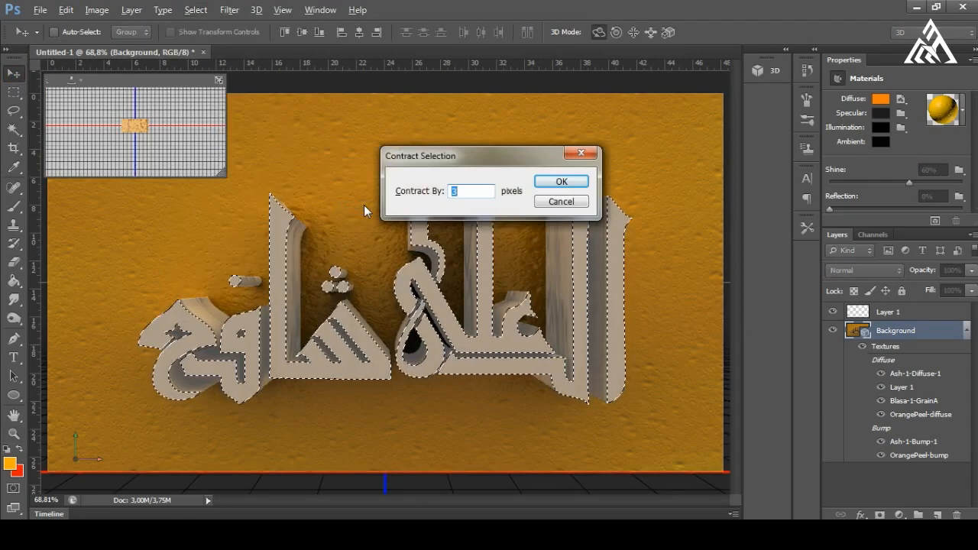
{"action": "left_click", "coordinate": [461, 192]}
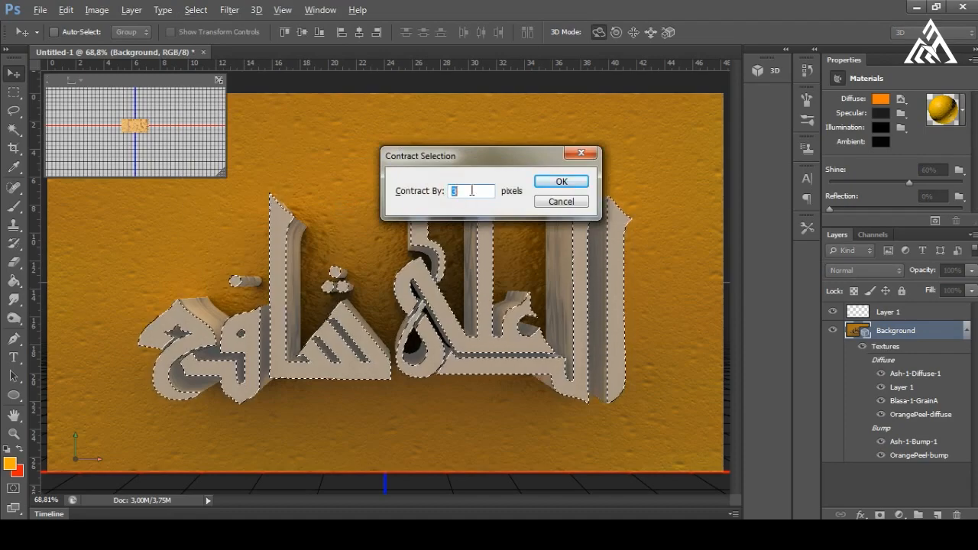
{"action": "left_click", "coordinate": [560, 182]}
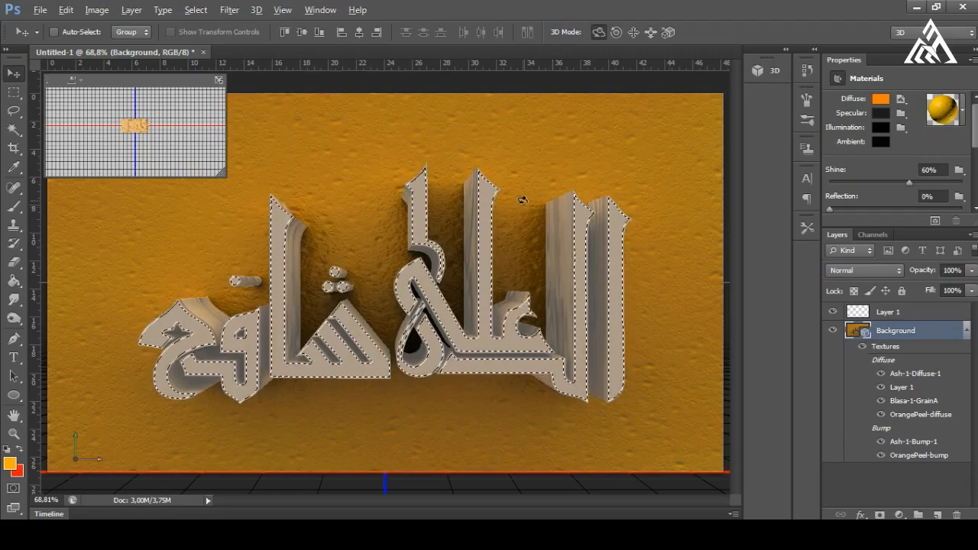
Step: Fill the selected front faces with the orange foreground colour on Layer 1 using the Paint Bucket
{"action": "left_click", "coordinate": [894, 313]}
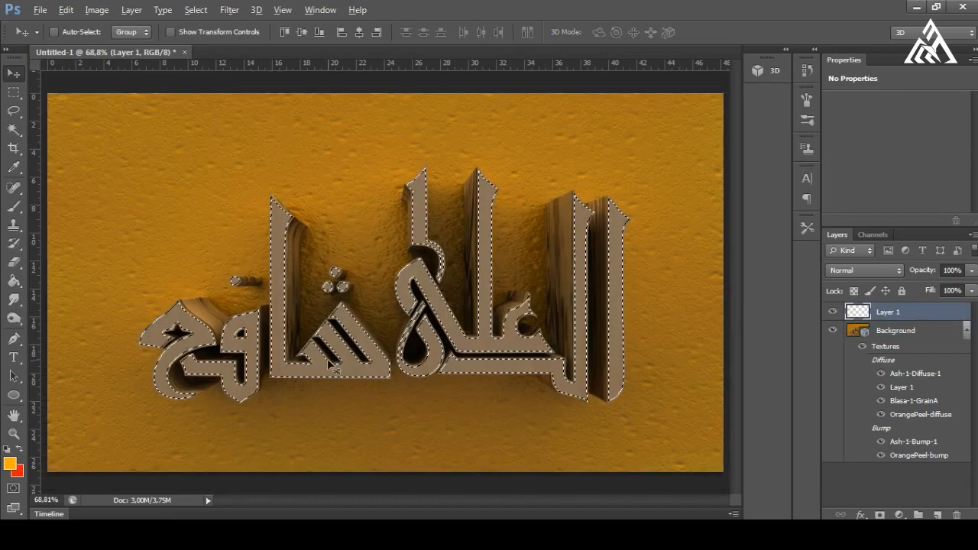
{"action": "left_click", "coordinate": [19, 282]}
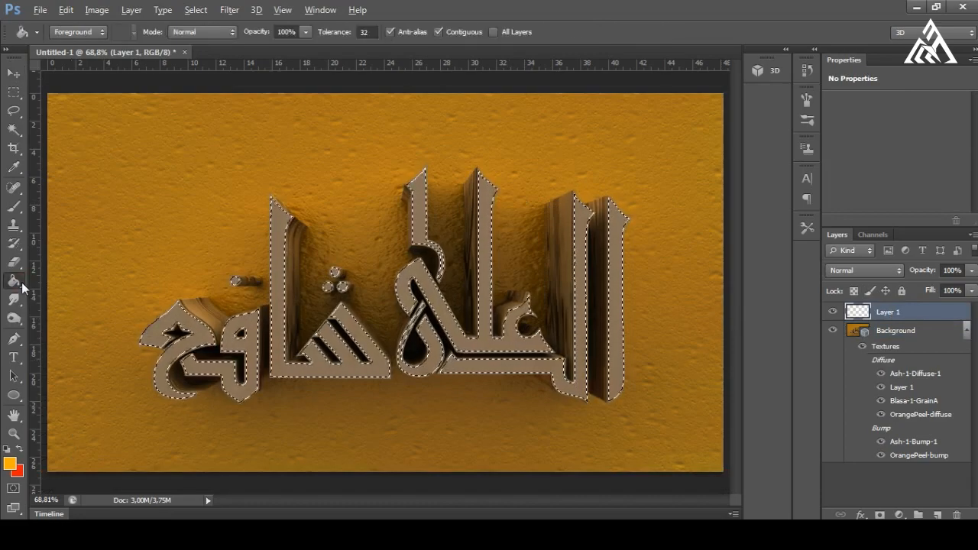
{"action": "left_click", "coordinate": [284, 303]}
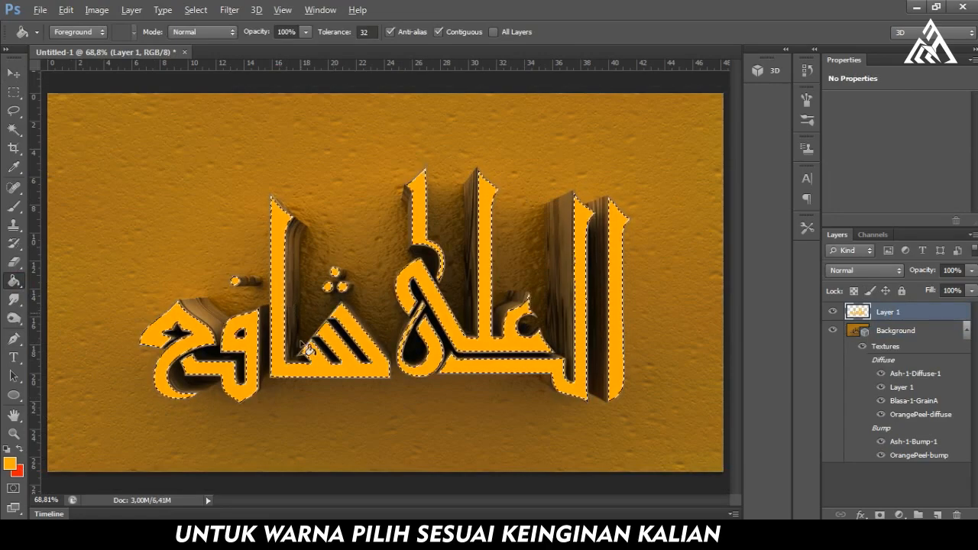
Step: Set the foreground colour to light orange ffd272 and refill the selected front faces on Layer 1 with it
{"action": "left_click", "coordinate": [9, 464]}
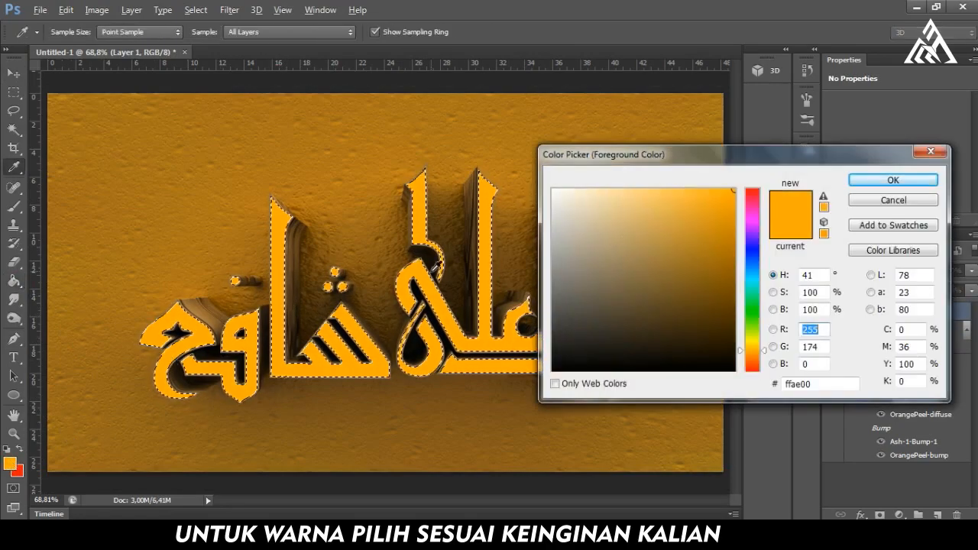
{"action": "left_click", "coordinate": [653, 187]}
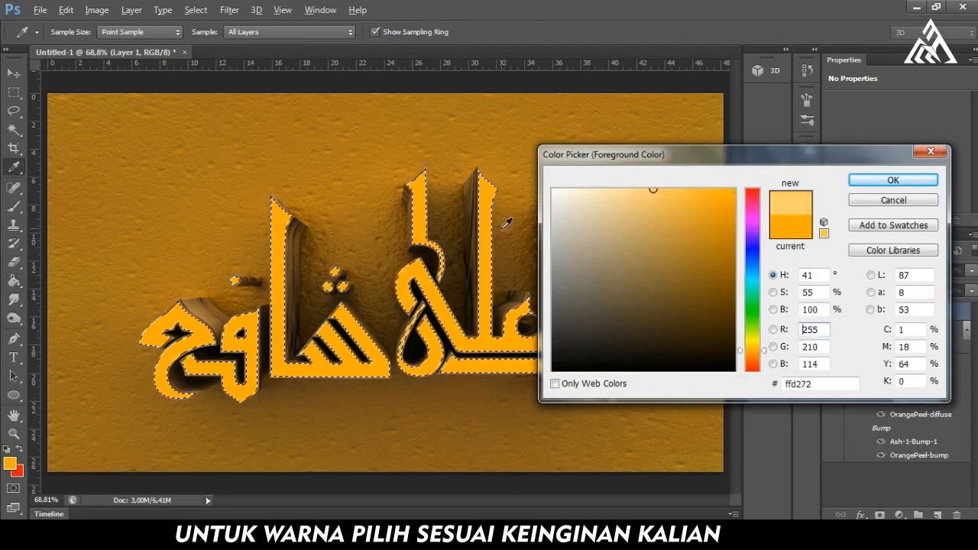
{"action": "left_click", "coordinate": [871, 180]}
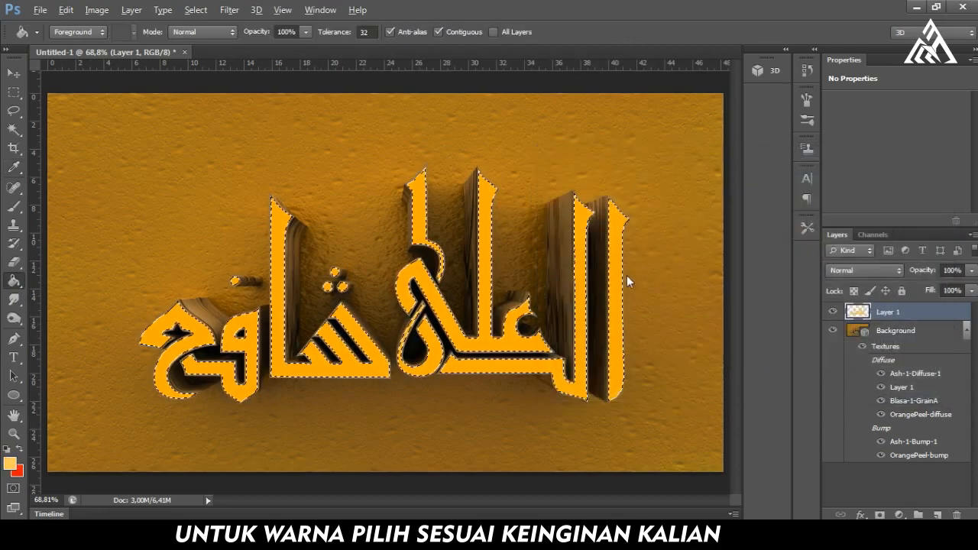
{"action": "left_click", "coordinate": [618, 289]}
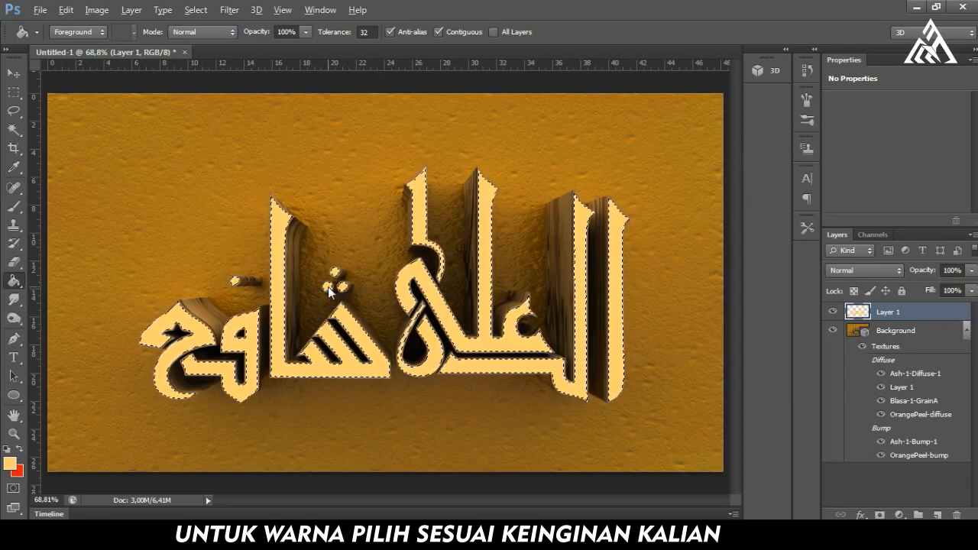
Step: Set the foreground colour to pure red ff0000 and fill the front faces of the right word's letters with it
{"action": "left_click", "coordinate": [9, 462]}
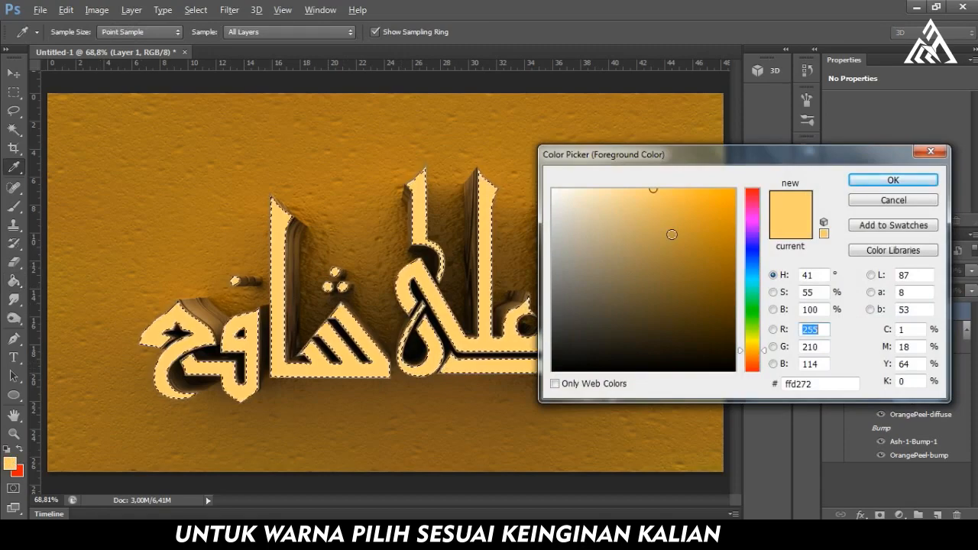
{"action": "left_click_drag", "start_coordinate": [765, 351], "coordinate": [763, 373]}
{"action": "left_click_drag", "start_coordinate": [712, 225], "coordinate": [769, 173]}
{"action": "left_click", "coordinate": [867, 180]}
{"action": "key", "text": "g"}
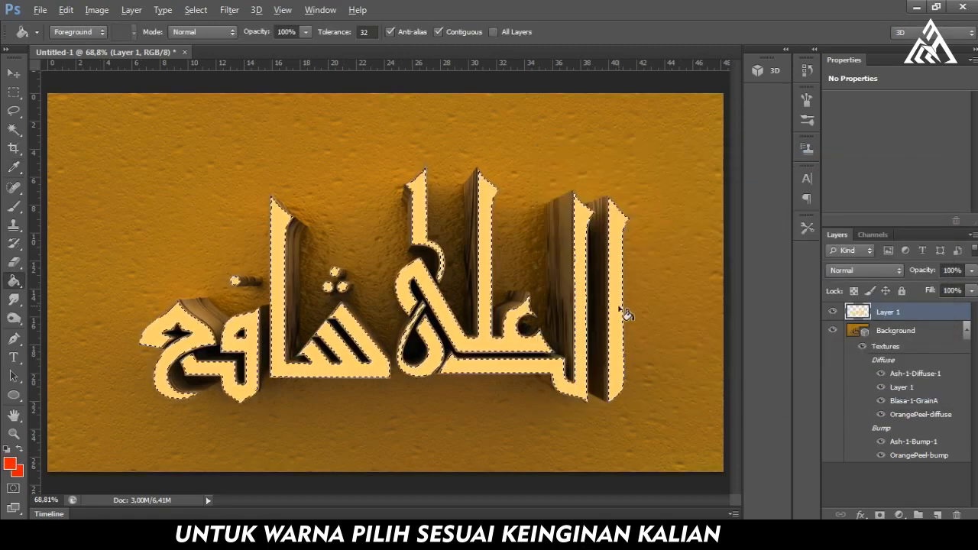
{"action": "left_click", "coordinate": [619, 313]}
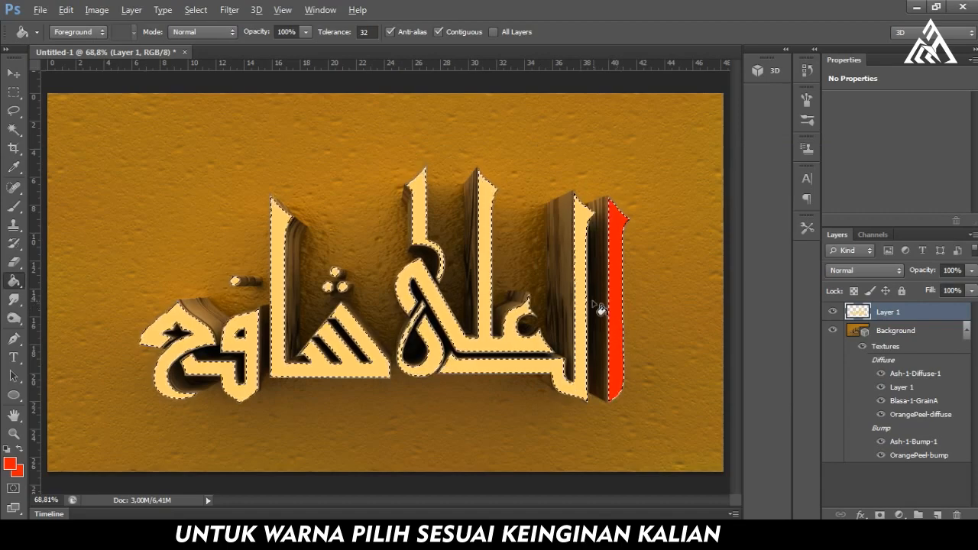
{"action": "left_click", "coordinate": [585, 306]}
{"action": "left_click", "coordinate": [504, 349]}
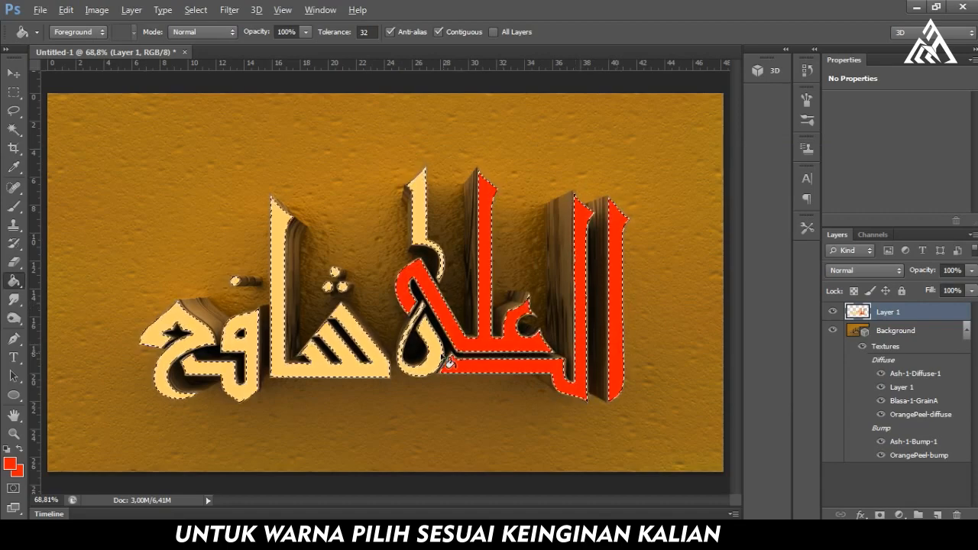
{"action": "left_click", "coordinate": [411, 223]}
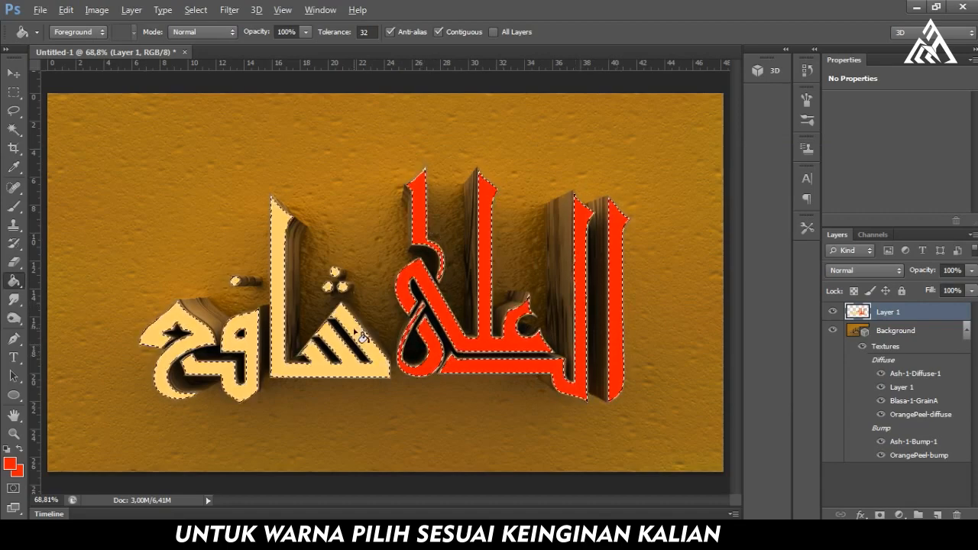
Step: Fill the front faces of the left word's letters and its four dots with the red foreground colour
{"action": "left_click", "coordinate": [263, 346]}
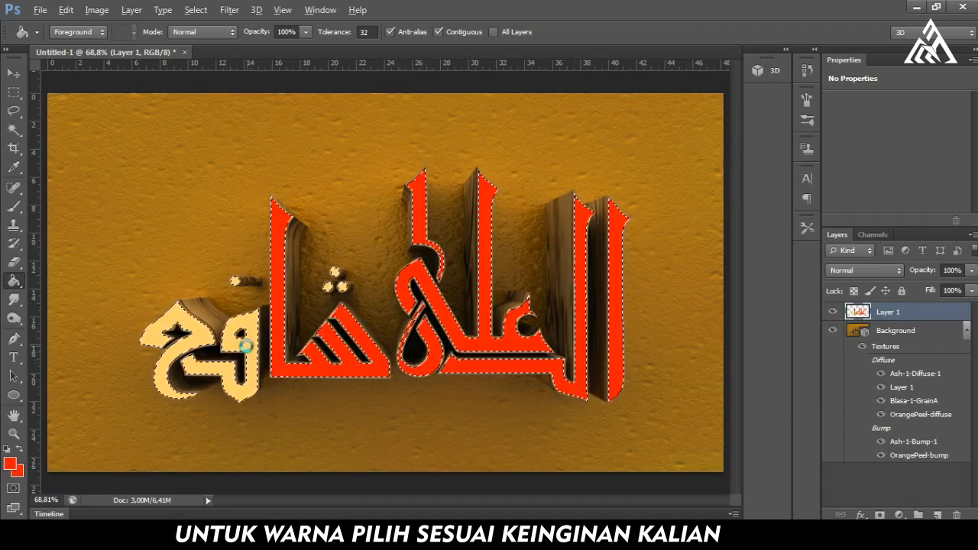
{"action": "left_click", "coordinate": [240, 343]}
{"action": "left_click", "coordinate": [184, 318]}
{"action": "left_click", "coordinate": [235, 282]}
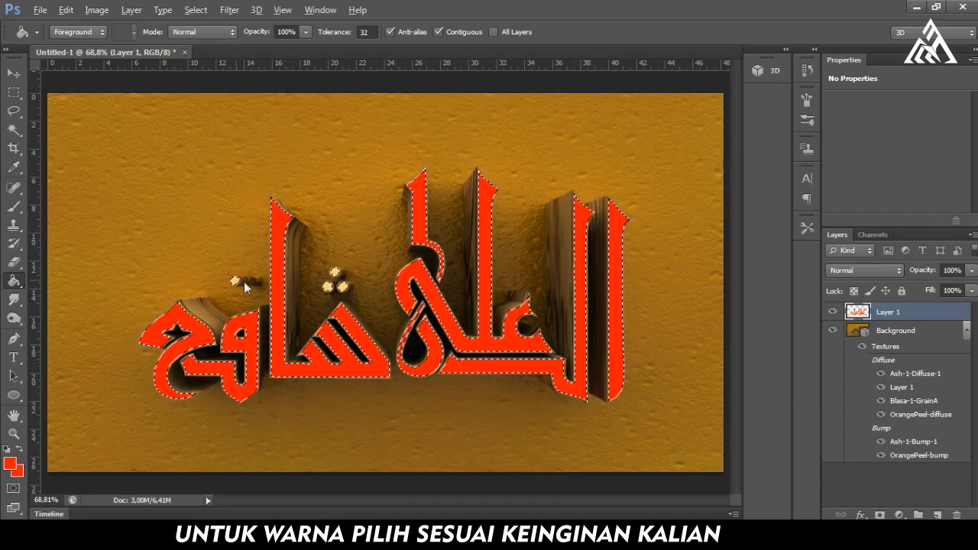
{"action": "left_click", "coordinate": [334, 272]}
{"action": "left_click", "coordinate": [343, 287]}
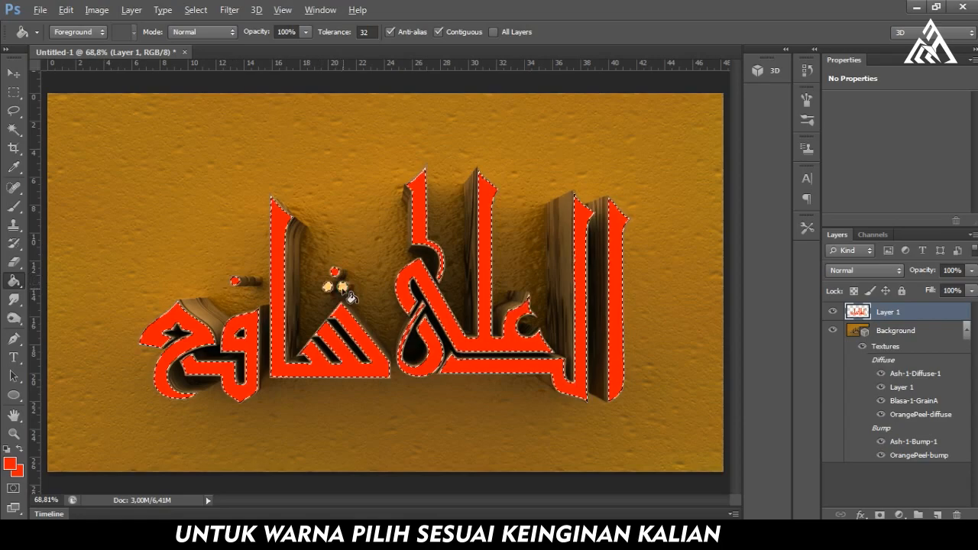
{"action": "left_click", "coordinate": [327, 288]}
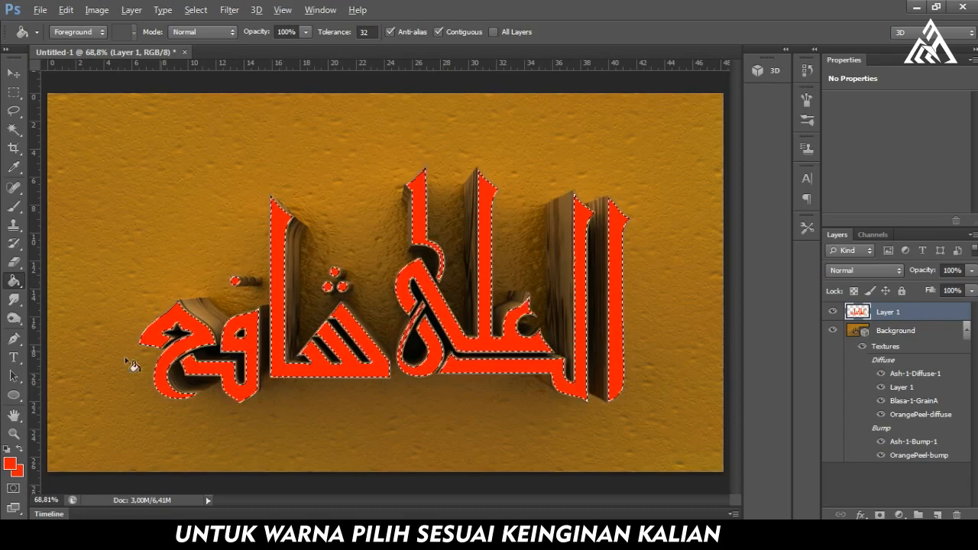
Step: Set the foreground colour to dark red 780000 and fill the front faces of the right word's letters with it
{"action": "left_click", "coordinate": [10, 463]}
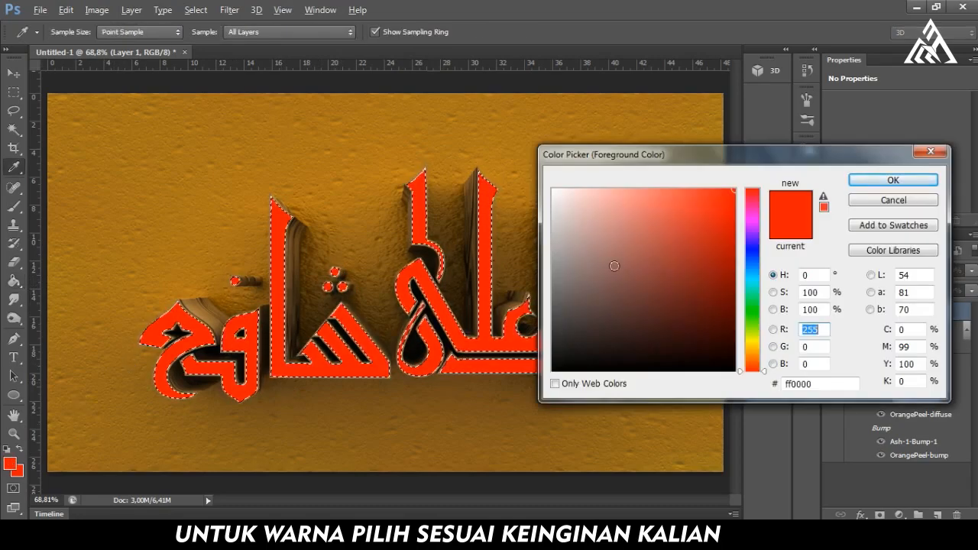
{"action": "left_click_drag", "start_coordinate": [737, 285], "coordinate": [740, 285]}
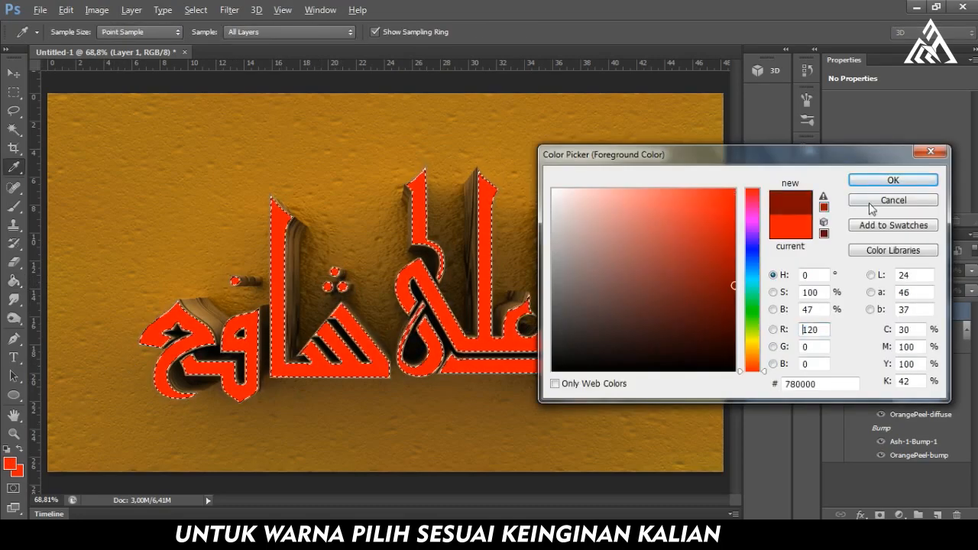
{"action": "left_click", "coordinate": [893, 180]}
{"action": "left_click", "coordinate": [613, 333]}
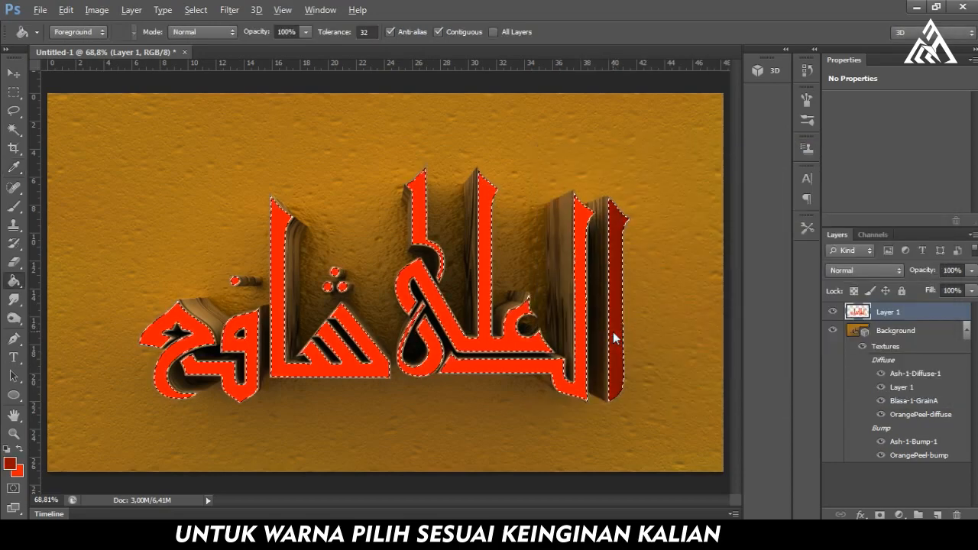
{"action": "left_click", "coordinate": [512, 353]}
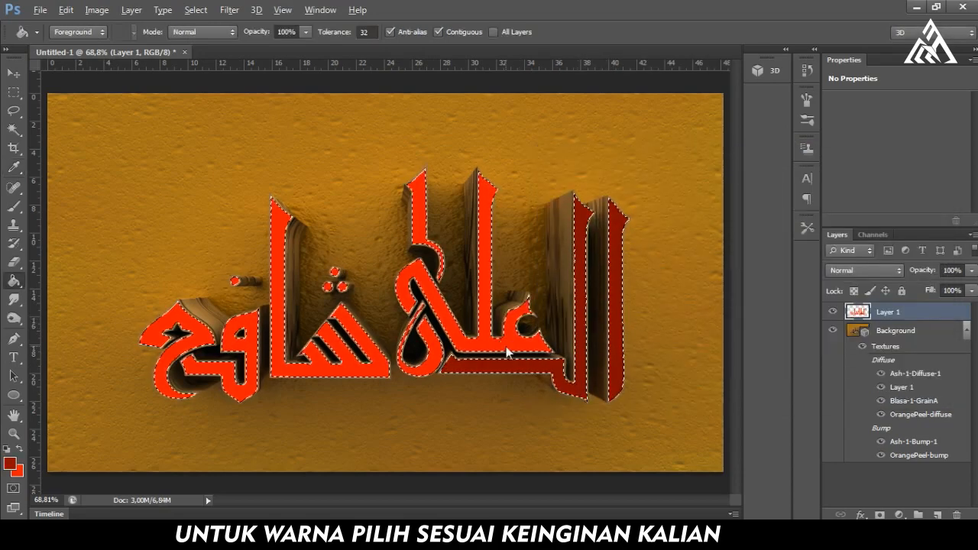
{"action": "left_click", "coordinate": [501, 345]}
{"action": "left_click", "coordinate": [426, 236]}
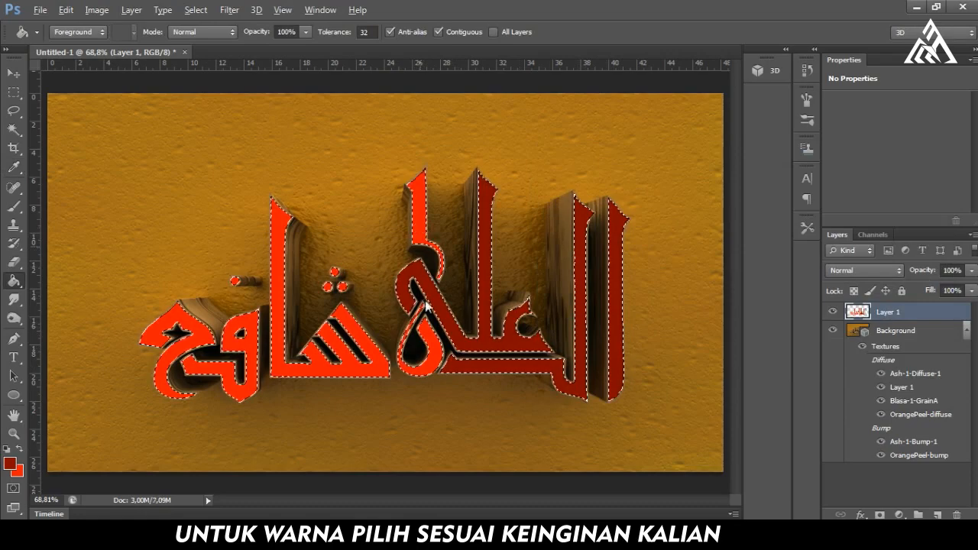
Step: Fill the left word's letters and four dots with the dark red foreground colour, and clear the selection
{"action": "left_click", "coordinate": [355, 366]}
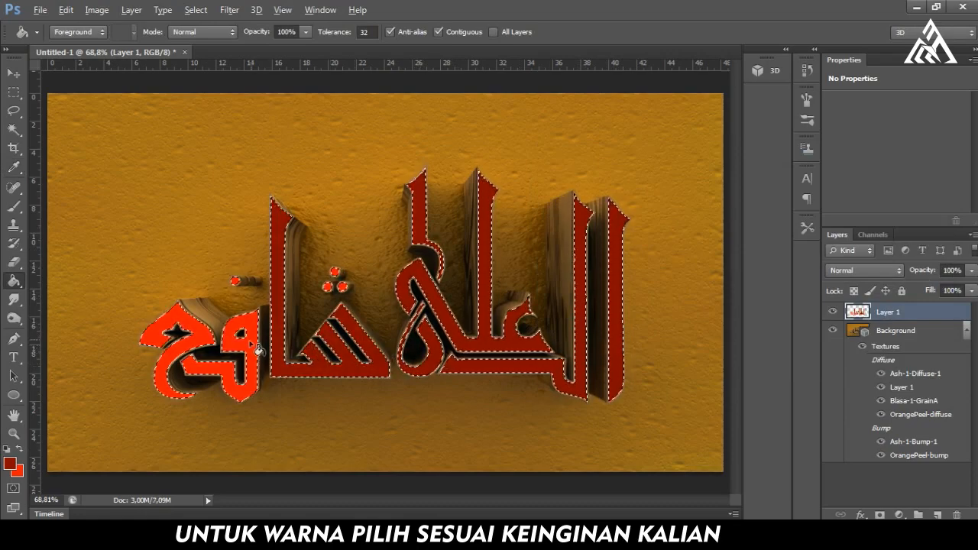
{"action": "left_click", "coordinate": [249, 344]}
{"action": "left_click", "coordinate": [201, 333]}
{"action": "left_click", "coordinate": [235, 282]}
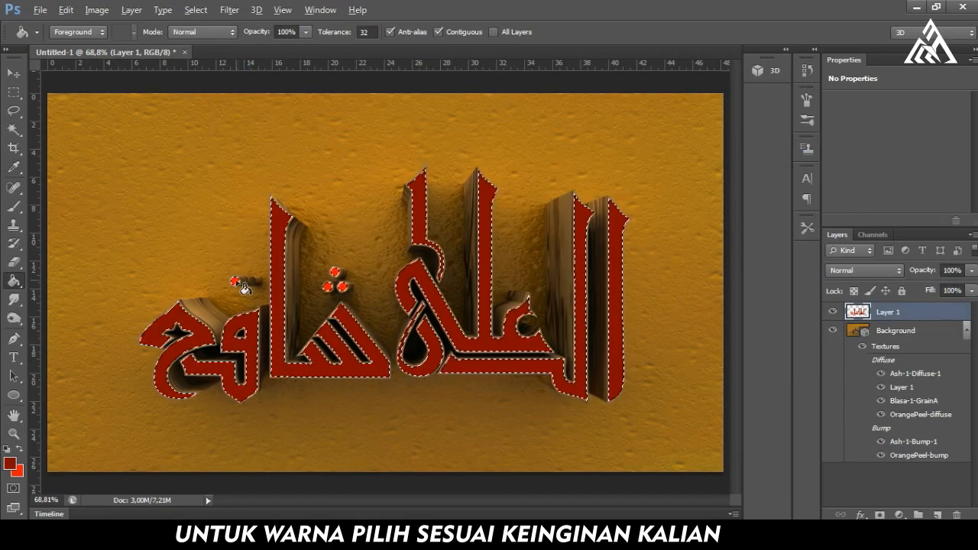
{"action": "left_click", "coordinate": [334, 272]}
{"action": "left_click", "coordinate": [343, 286]}
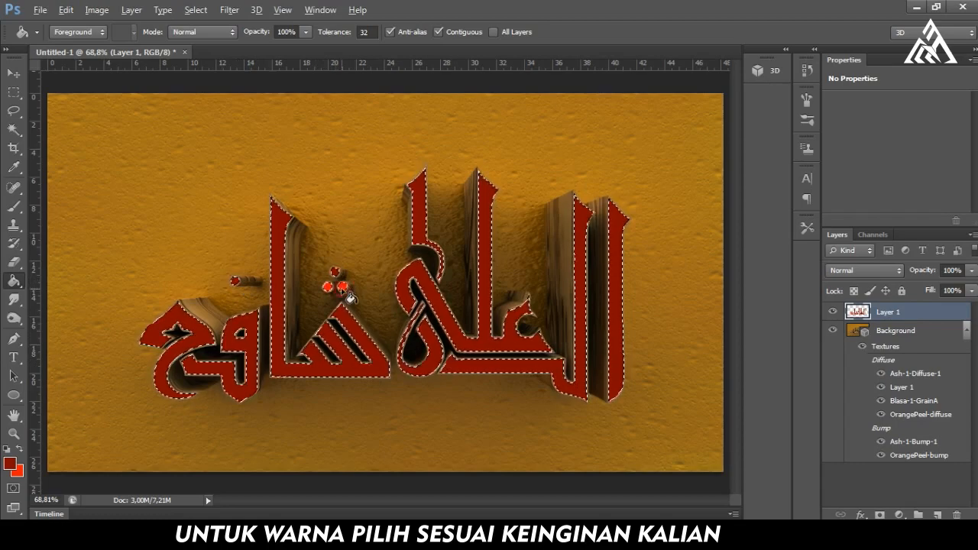
{"action": "left_click", "coordinate": [327, 286]}
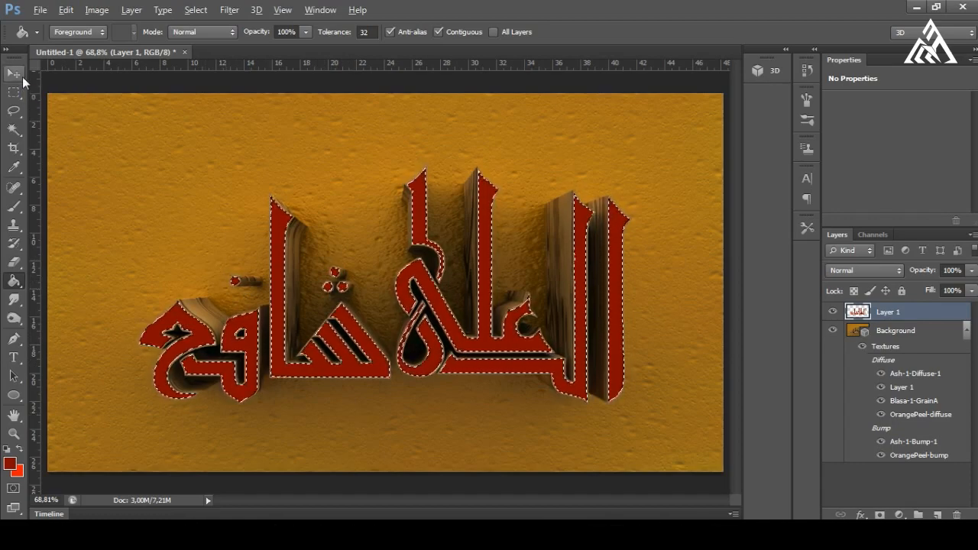
{"action": "key", "text": "ctrl+d"}
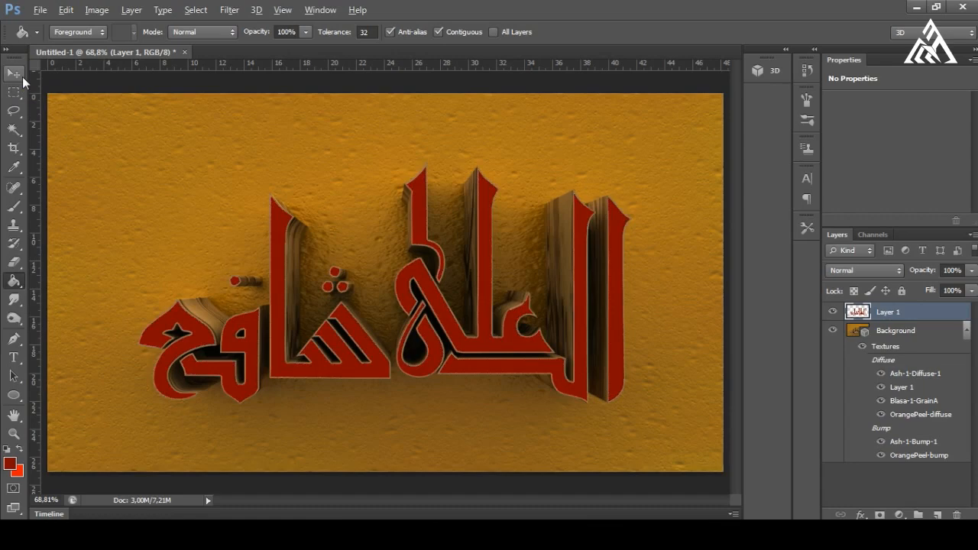
Step: Add a Hue/Saturation adjustment layer above Layer 1 and clip it to that layer
{"action": "left_click", "coordinate": [22, 76]}
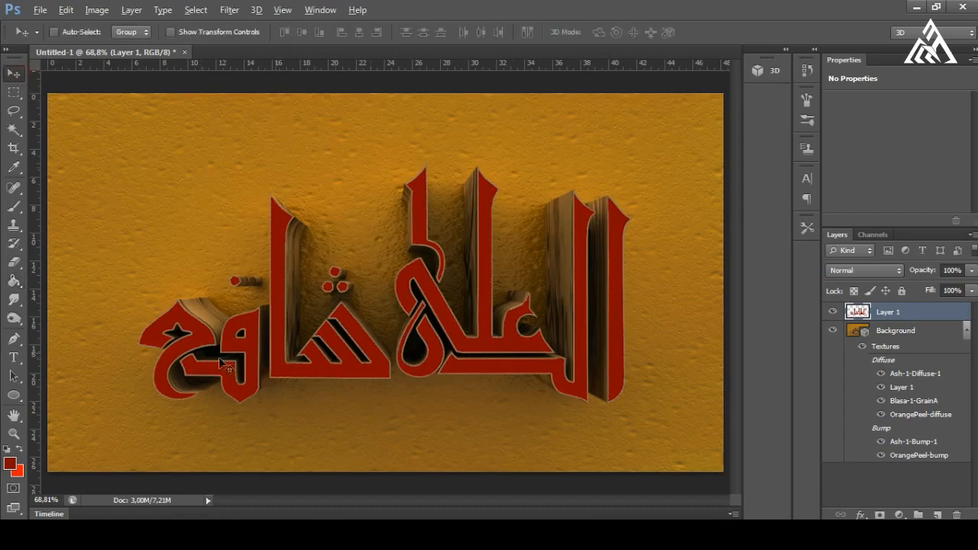
{"action": "left_click", "coordinate": [15, 434]}
{"action": "right_click", "coordinate": [156, 334]}
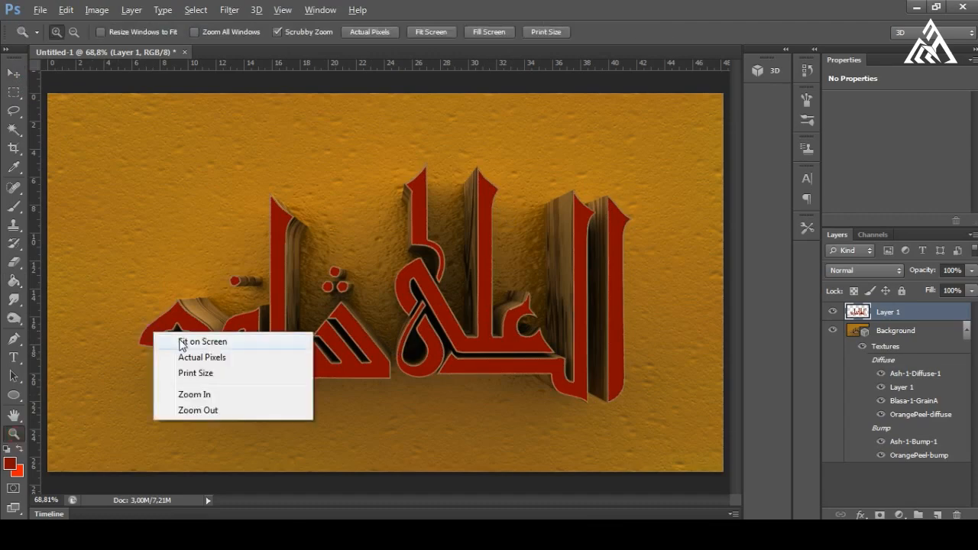
{"action": "left_click", "coordinate": [201, 410]}
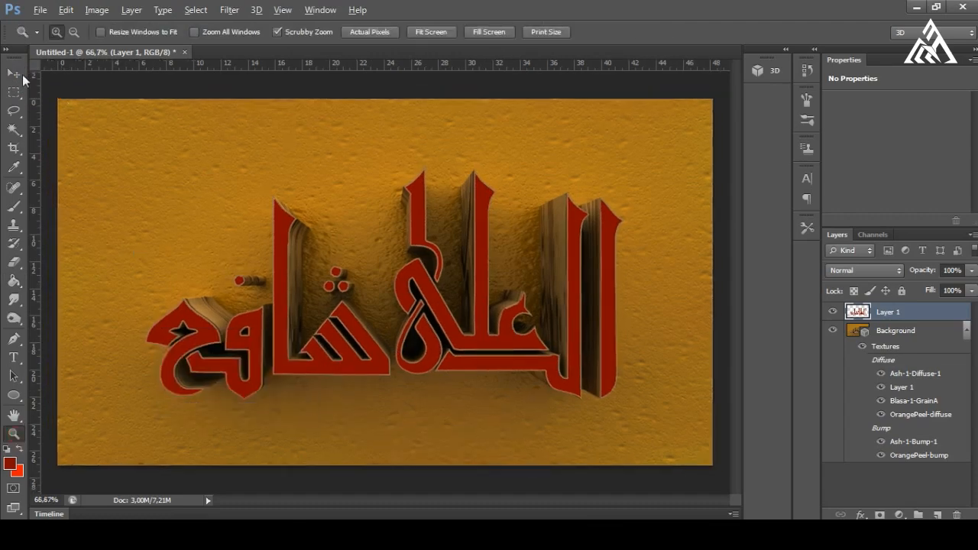
{"action": "left_click", "coordinate": [17, 75]}
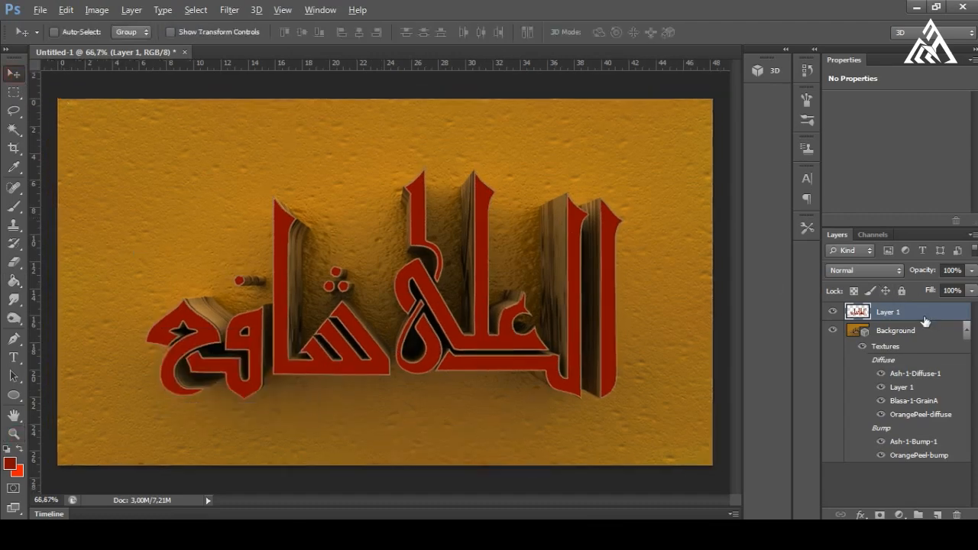
{"action": "left_click", "coordinate": [899, 515]}
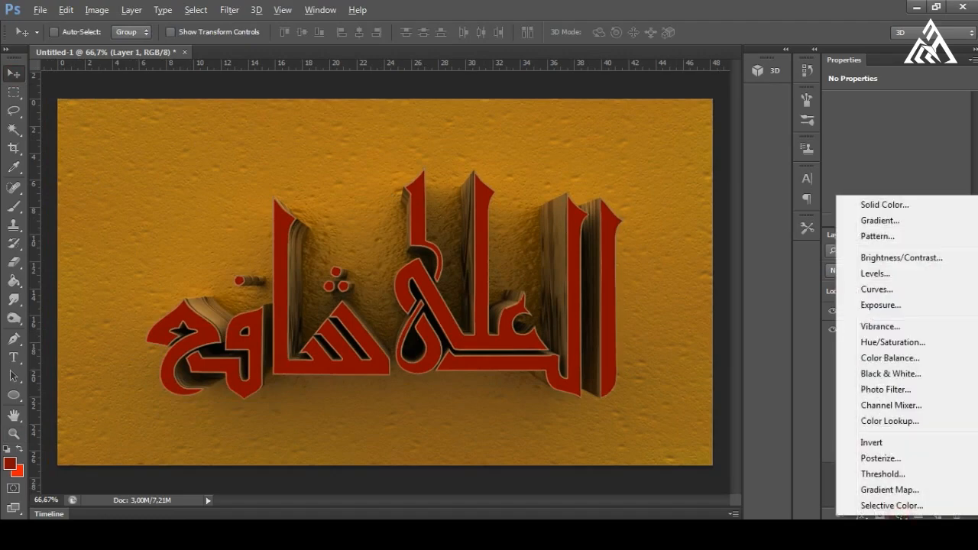
{"action": "left_click", "coordinate": [906, 343]}
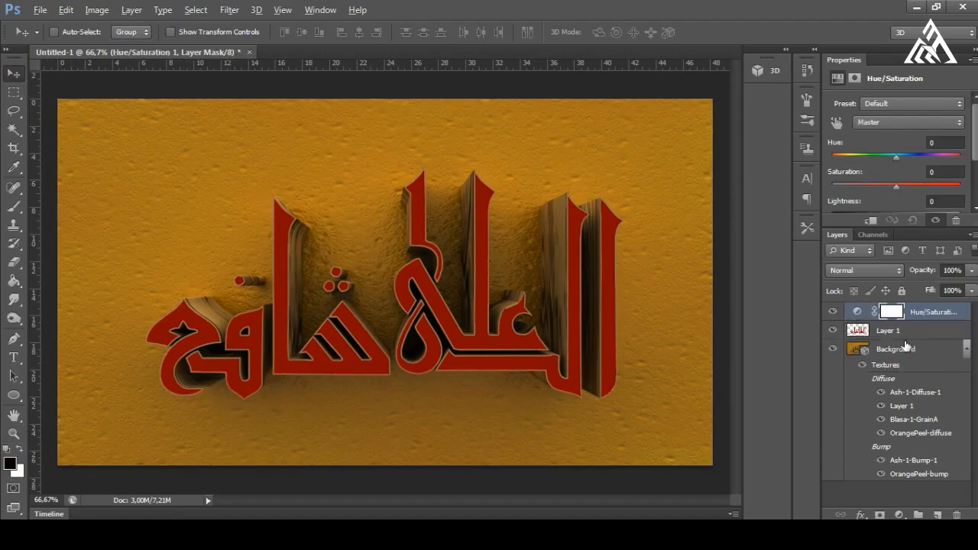
{"action": "left_click", "coordinate": [857, 314]}
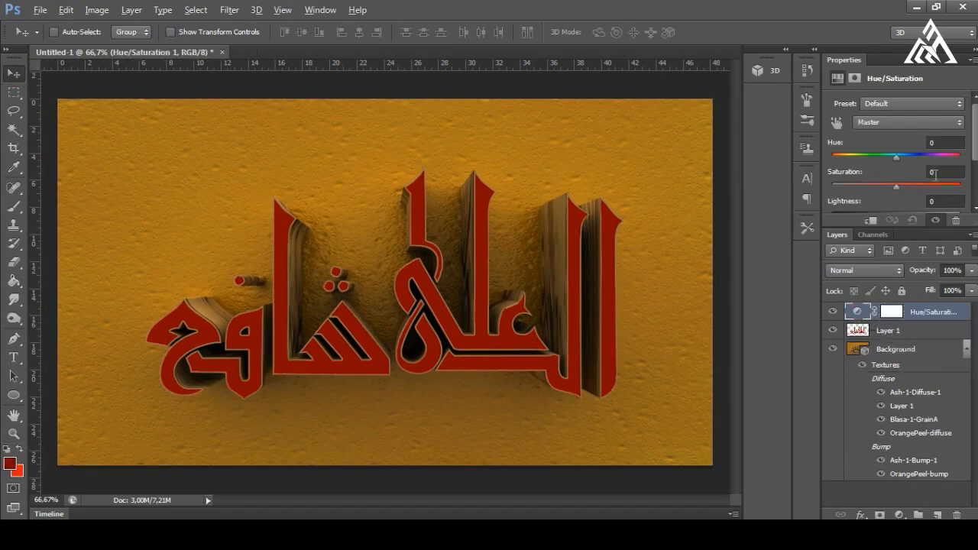
{"action": "scroll", "coordinate": [913, 122], "scroll_direction": "down", "scroll_amount": 2}
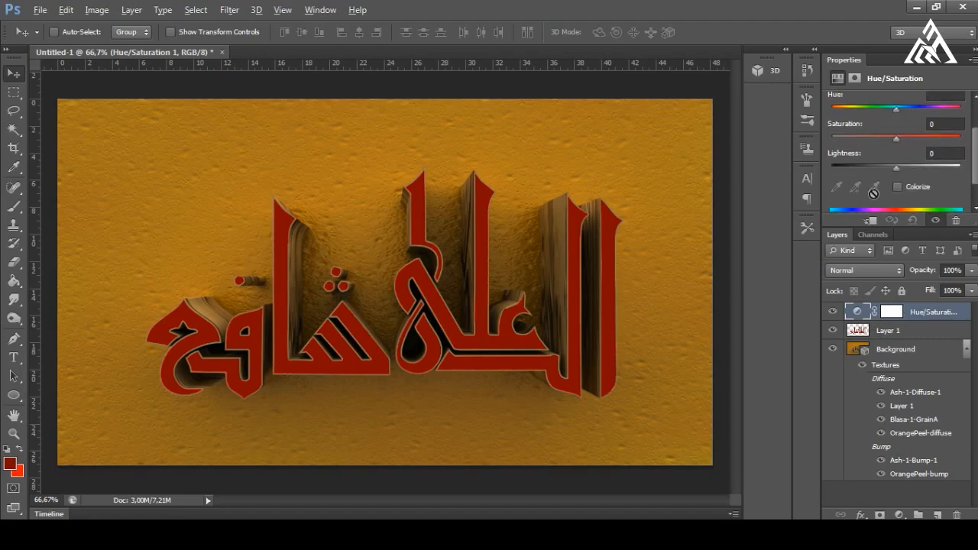
{"action": "left_click", "coordinate": [871, 221]}
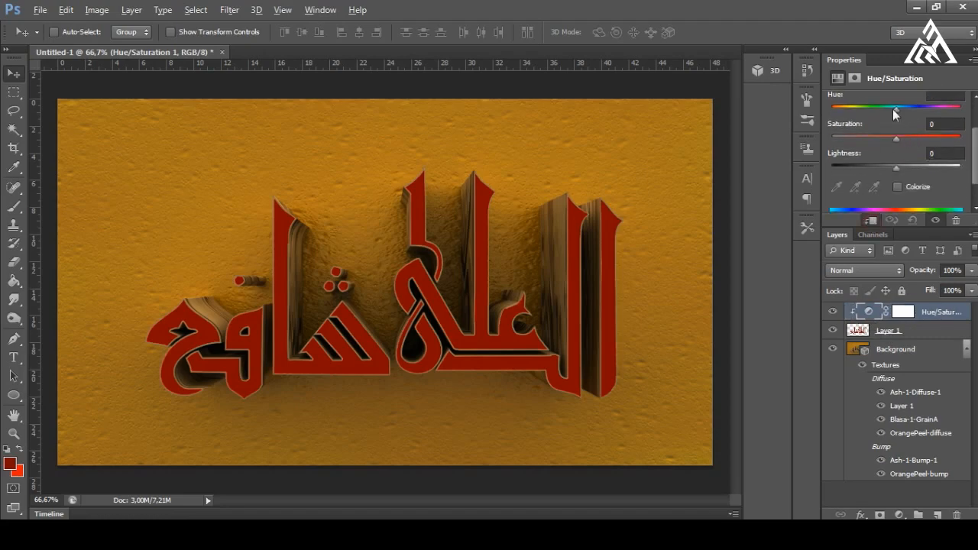
Step: Shift the Hue/Saturation layer's hue until the letter faces turn orange-brown, and set saturation to +18 and lightness to +1
{"action": "left_click_drag", "start_coordinate": [897, 110], "coordinate": [917, 111]}
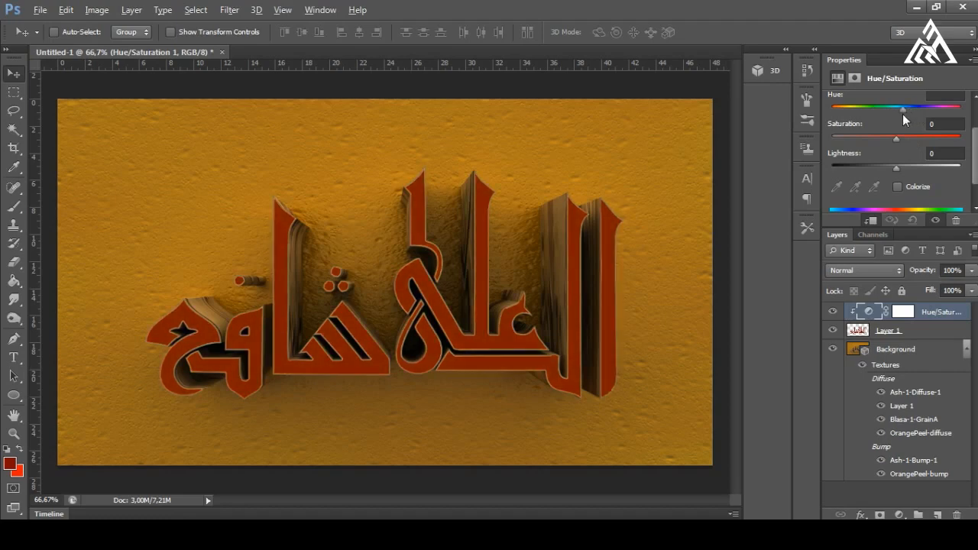
{"action": "left_click_drag", "start_coordinate": [908, 114], "coordinate": [910, 115]}
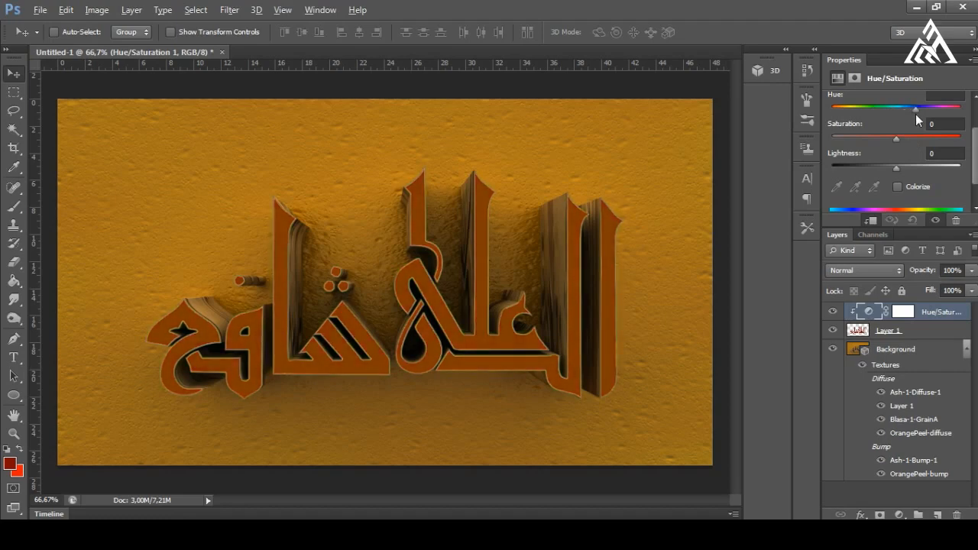
{"action": "left_click_drag", "start_coordinate": [897, 139], "coordinate": [898, 171]}
Step: Add a Levels adjustment layer clipped to the letter faces and set its midtones to 1.35 and white input level to 240
{"action": "left_click", "coordinate": [902, 515]}
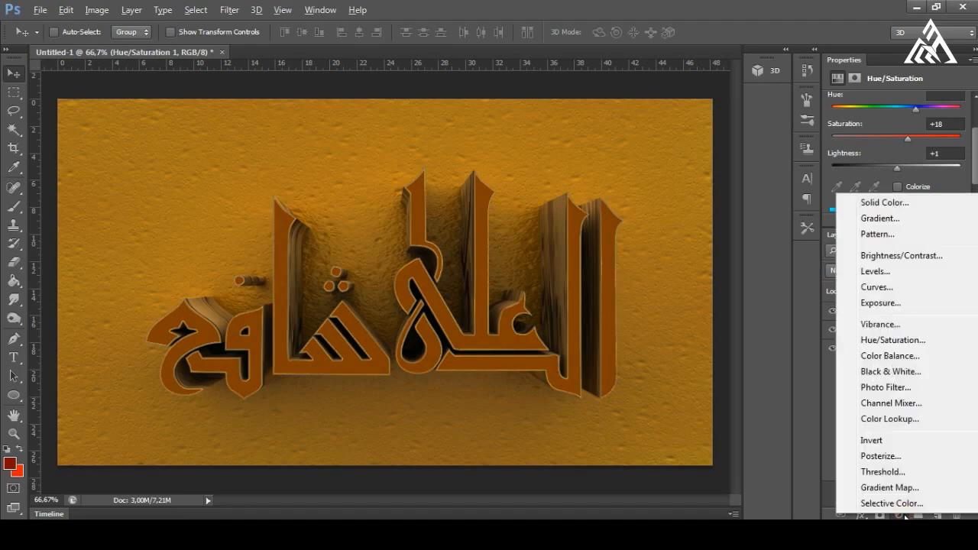
{"action": "left_click", "coordinate": [903, 272]}
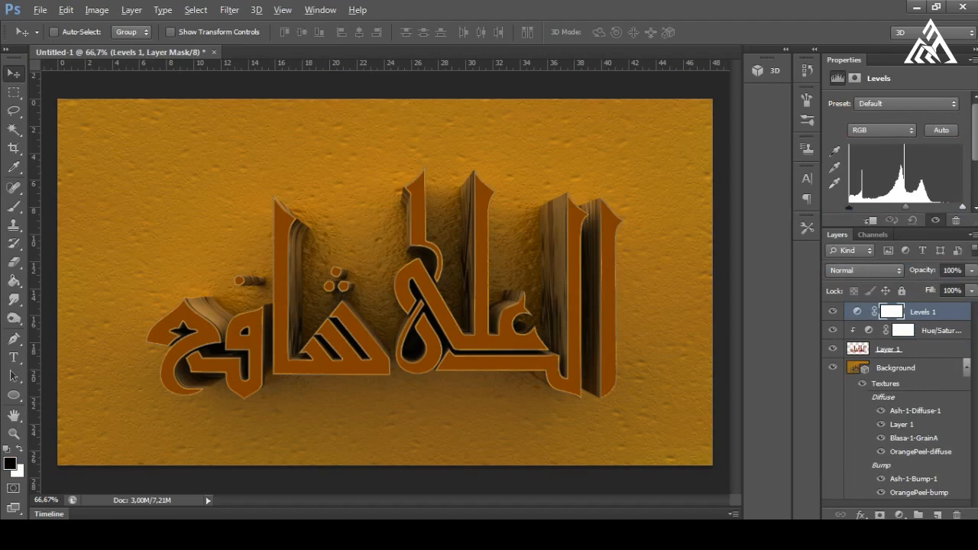
{"action": "scroll", "coordinate": [879, 152], "scroll_direction": "down", "scroll_amount": 4}
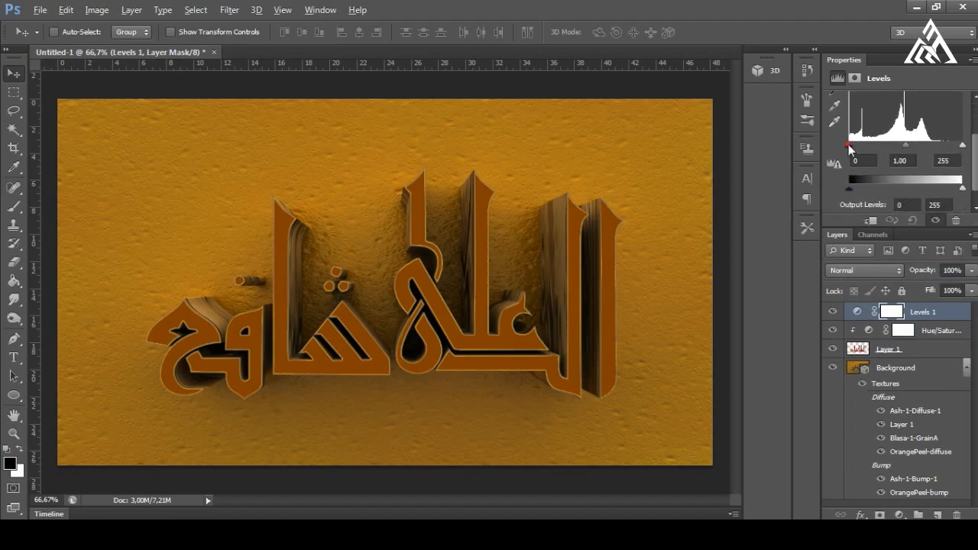
{"action": "mouse_move", "coordinate": [850, 148]}
{"action": "left_mouse_down"}
{"action": "mouse_move", "coordinate": [871, 148]}
{"action": "mouse_move", "coordinate": [850, 150]}
{"action": "left_mouse_up"}
{"action": "left_click", "coordinate": [876, 226]}
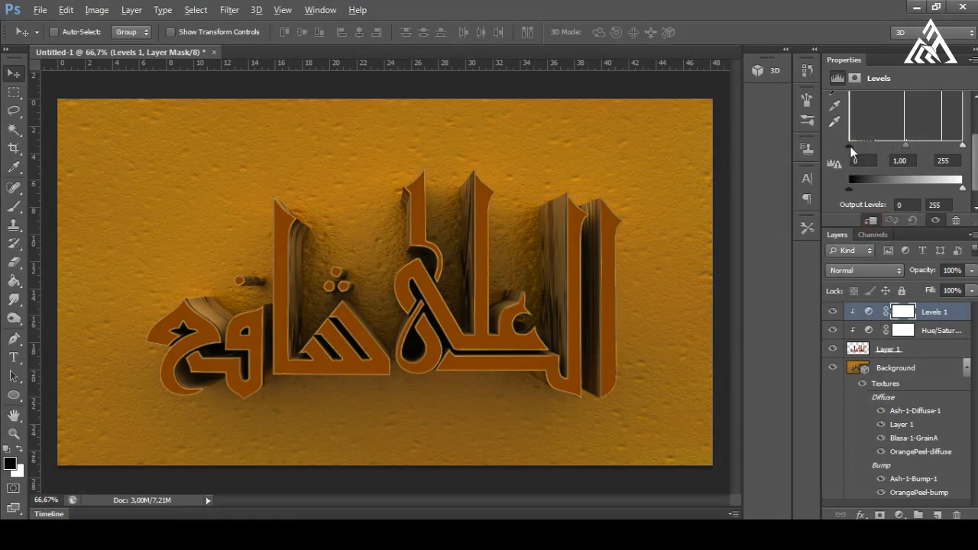
{"action": "left_click_drag", "start_coordinate": [851, 149], "coordinate": [895, 151]}
{"action": "mouse_move", "coordinate": [962, 146]}
{"action": "left_mouse_down"}
{"action": "mouse_move", "coordinate": [942, 149]}
{"action": "mouse_move", "coordinate": [956, 150]}
{"action": "left_mouse_up"}
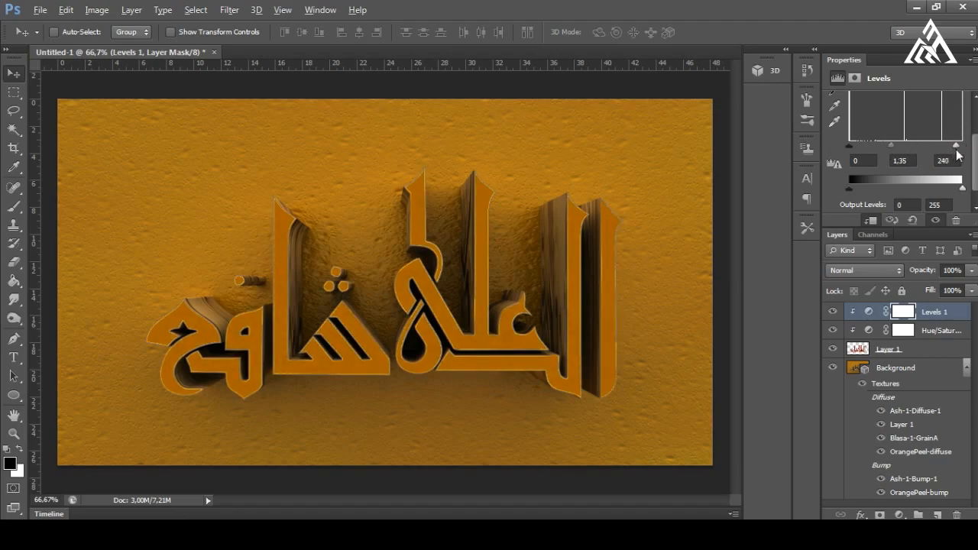
Step: Add an unclipped Brightness/Contrast adjustment layer above the Levels layer with brightness 52 and contrast 30
{"action": "left_click", "coordinate": [900, 515]}
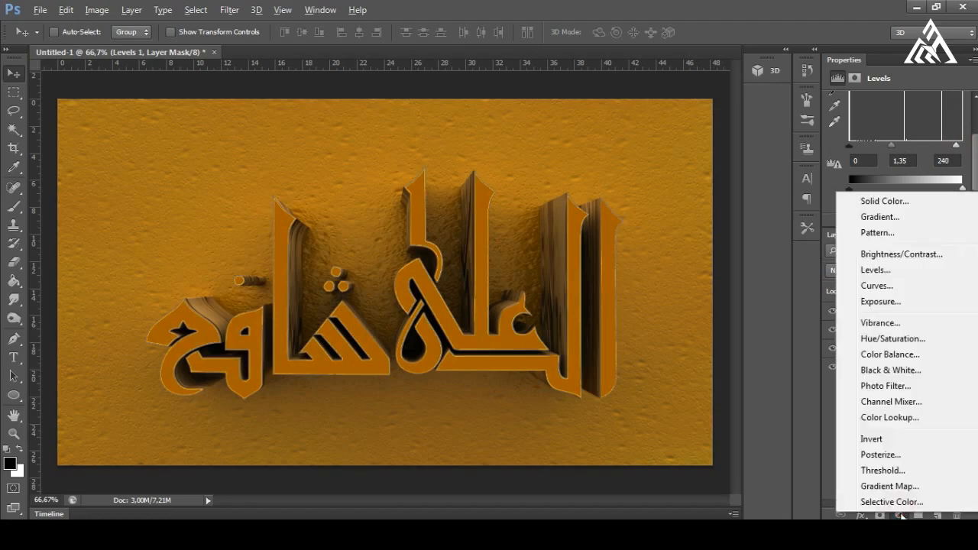
{"action": "left_click", "coordinate": [902, 255]}
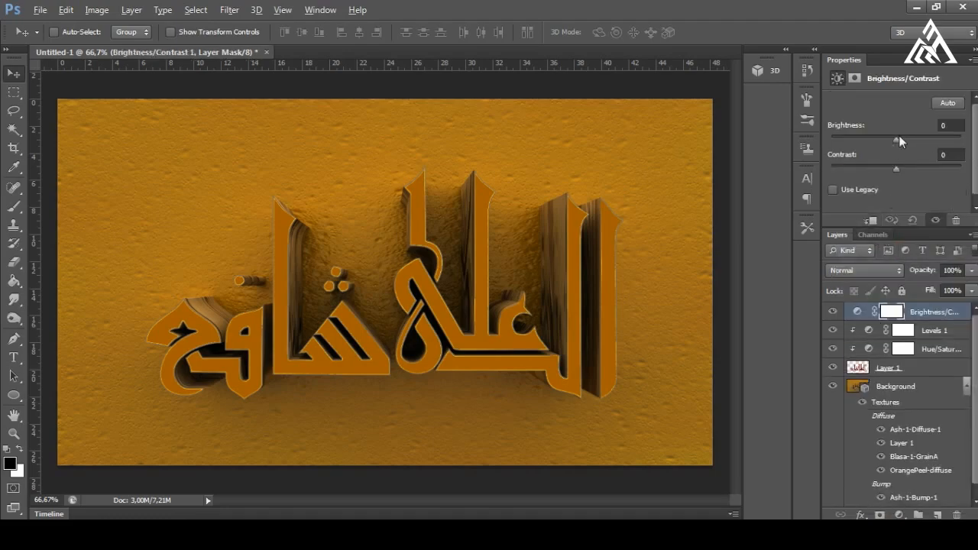
{"action": "left_click_drag", "start_coordinate": [897, 136], "coordinate": [918, 143]}
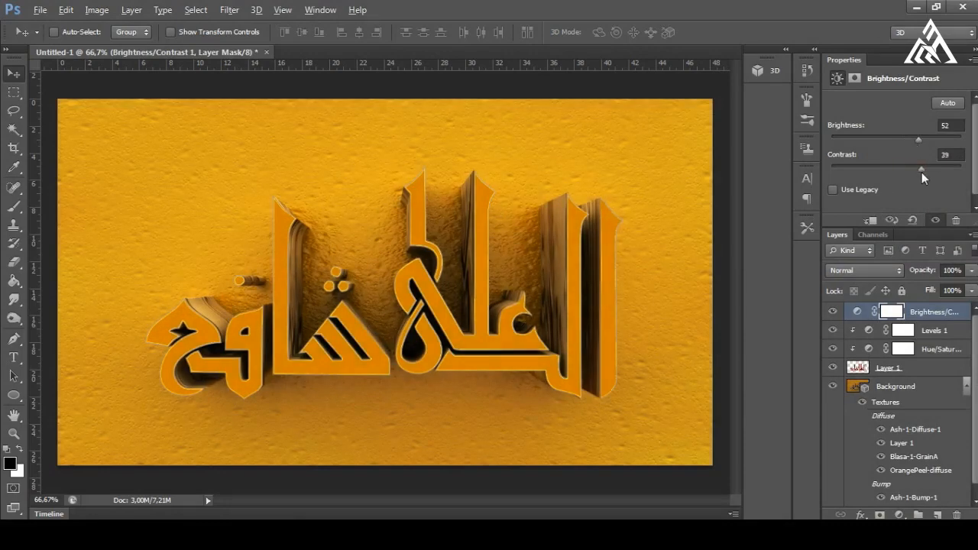
{"action": "mouse_move", "coordinate": [922, 170]}
{"action": "left_mouse_down"}
{"action": "mouse_move", "coordinate": [948, 169]}
{"action": "mouse_move", "coordinate": [888, 179]}
{"action": "mouse_move", "coordinate": [913, 181]}
{"action": "left_mouse_up"}
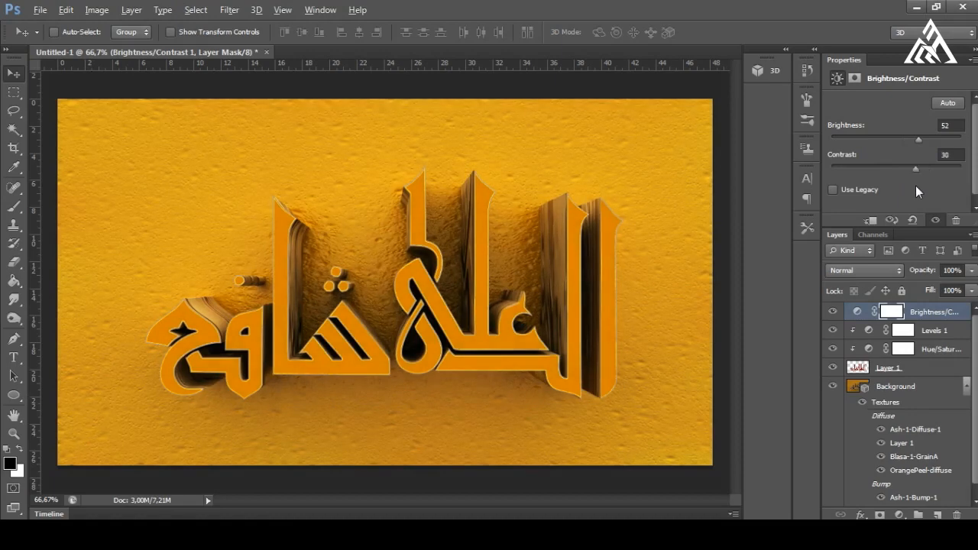